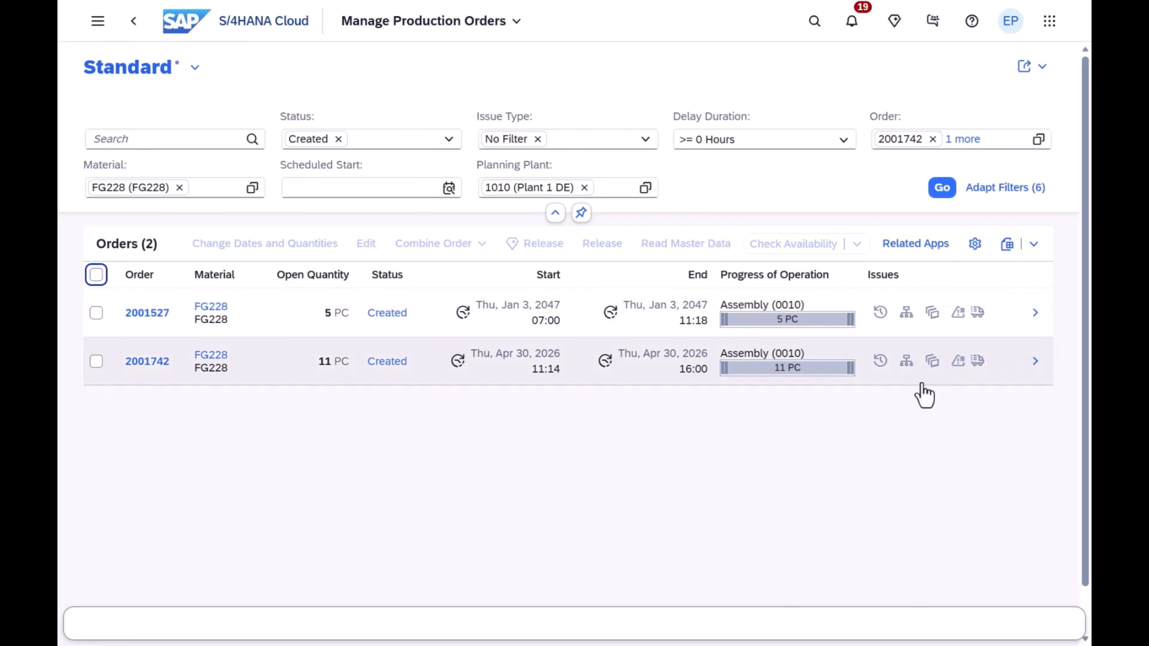
Create a combined order of type YBOC from both listed FG228 orders, using the 5 PC order as the reference order.
{"action": "left_click", "coordinate": [97, 275]}
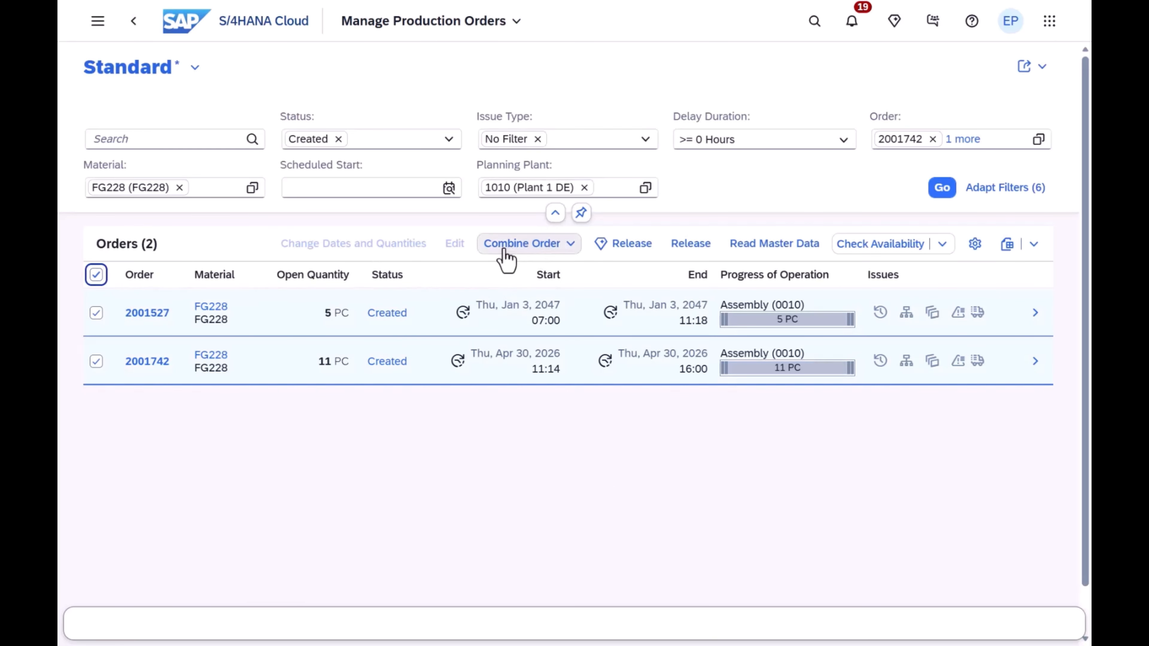
{"action": "left_click", "coordinate": [571, 247]}
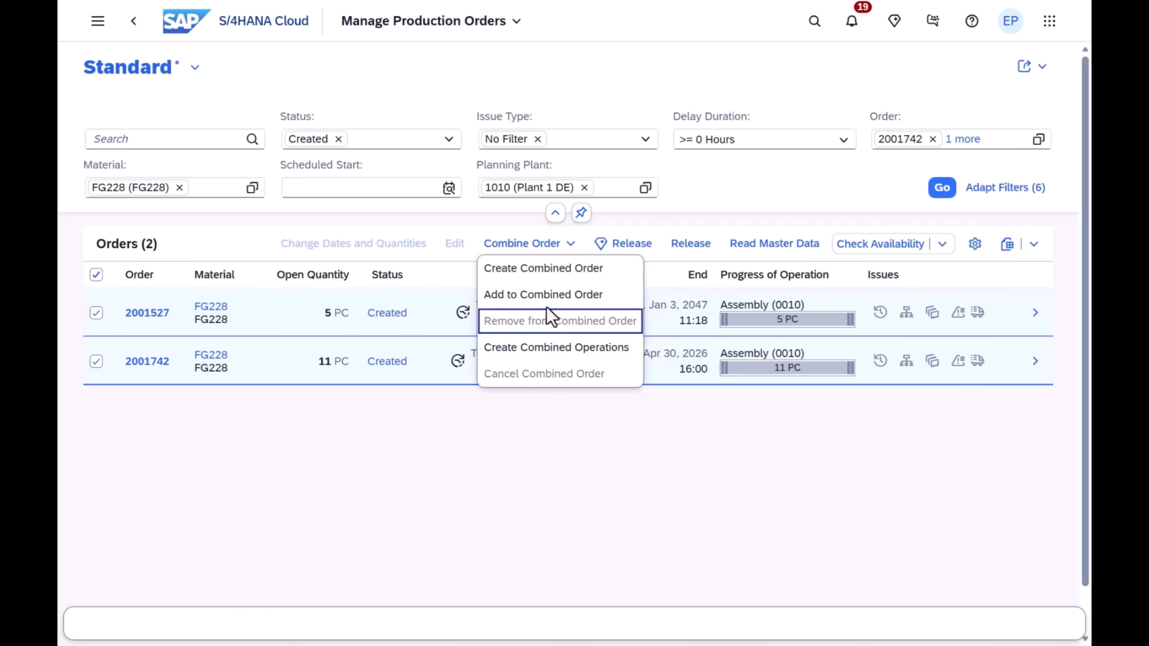
{"action": "left_click", "coordinate": [544, 277]}
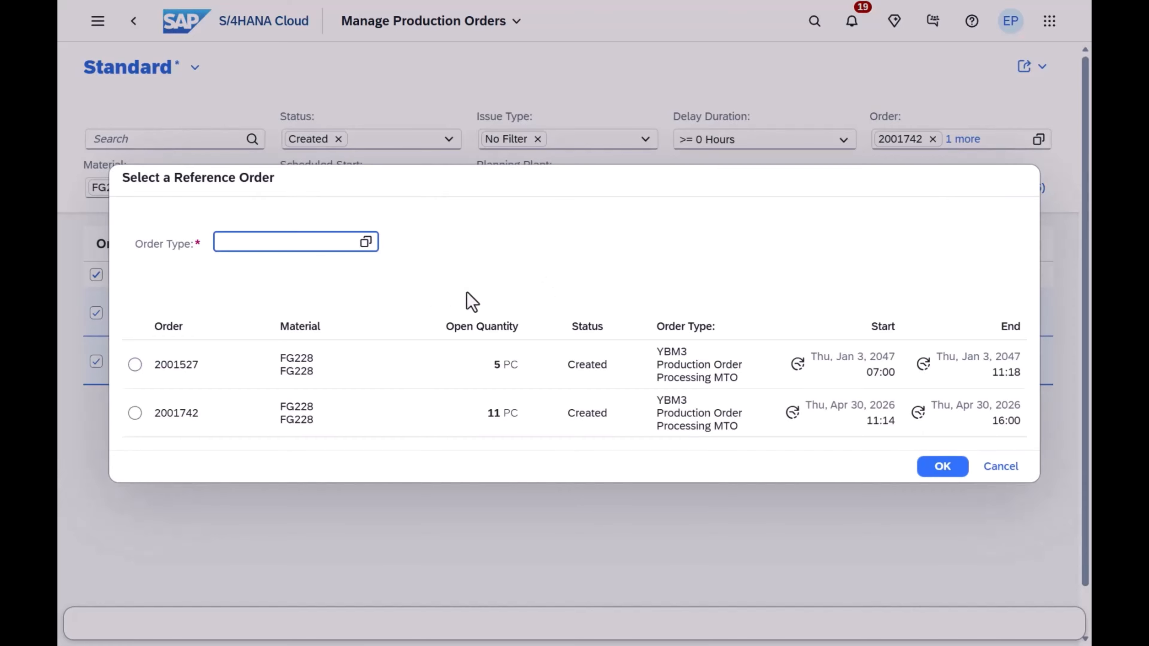
{"action": "left_click", "coordinate": [366, 244]}
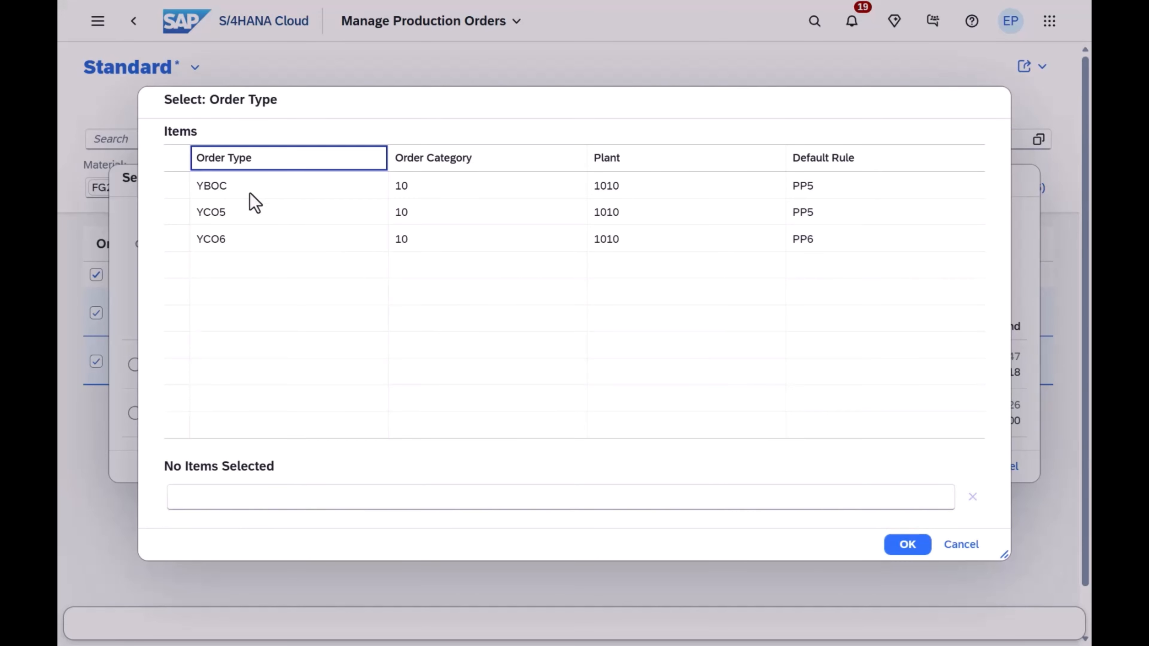
{"action": "left_click", "coordinate": [238, 199]}
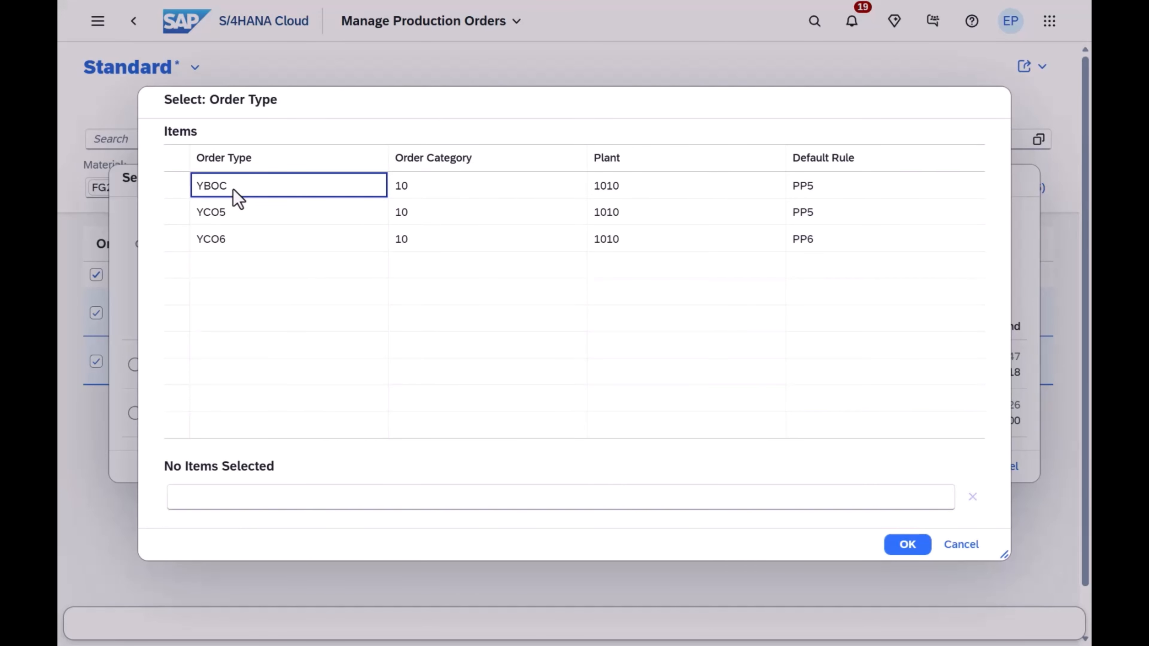
{"action": "left_click", "coordinate": [180, 187]}
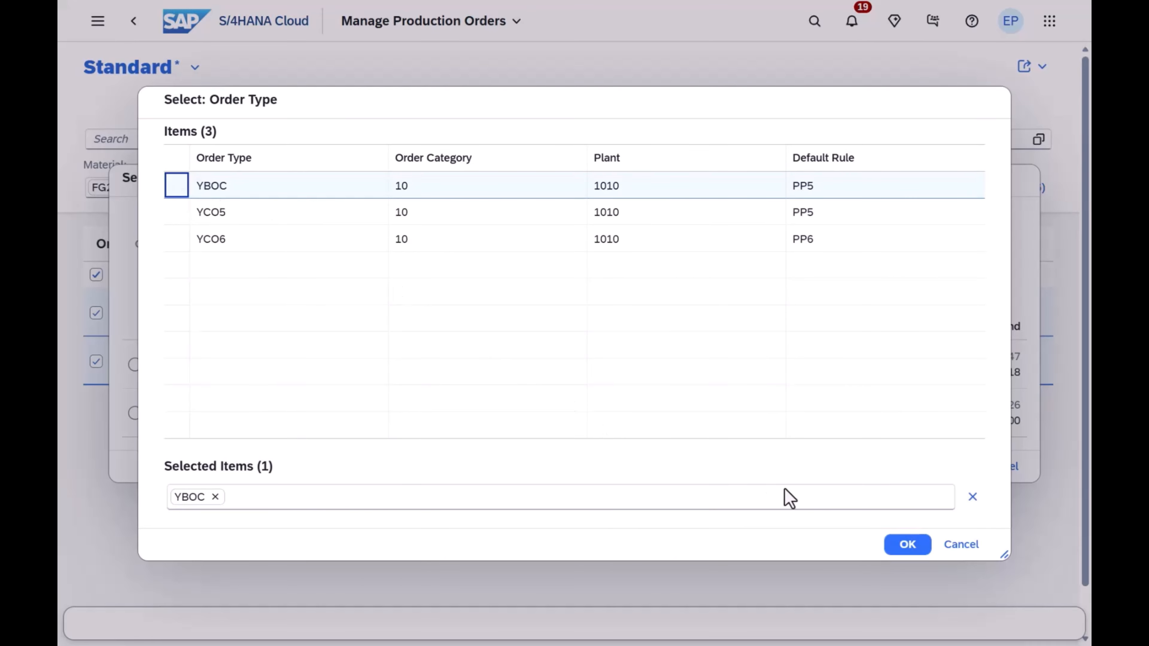
{"action": "left_click", "coordinate": [905, 546]}
{"action": "left_click", "coordinate": [135, 364]}
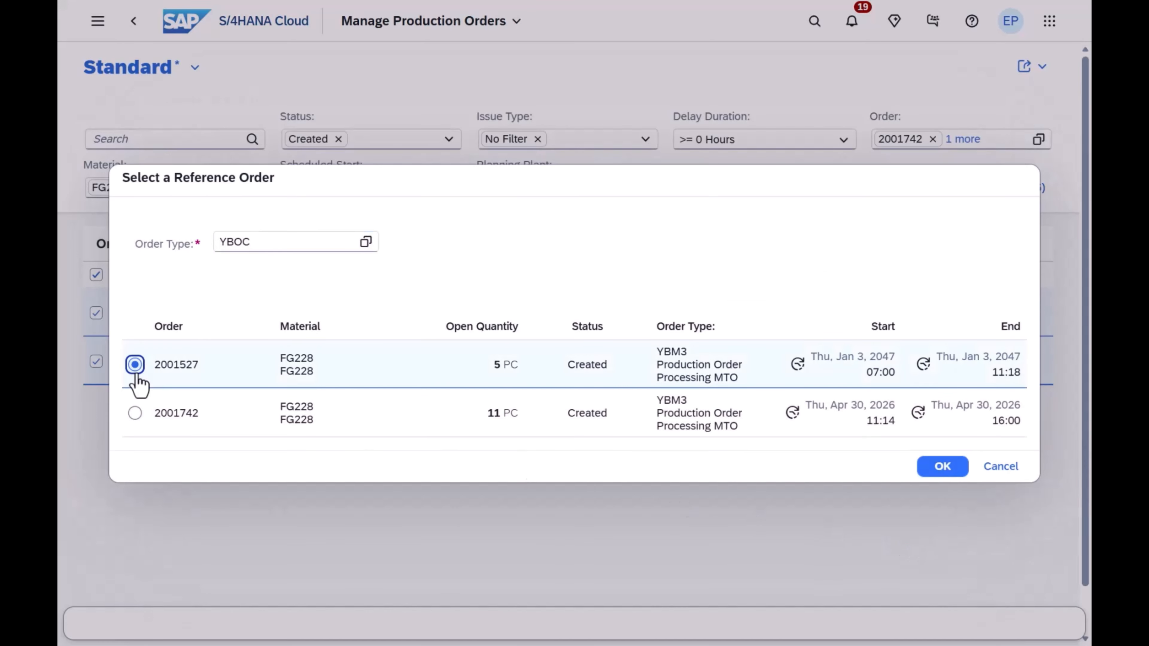
{"action": "left_click", "coordinate": [938, 470]}
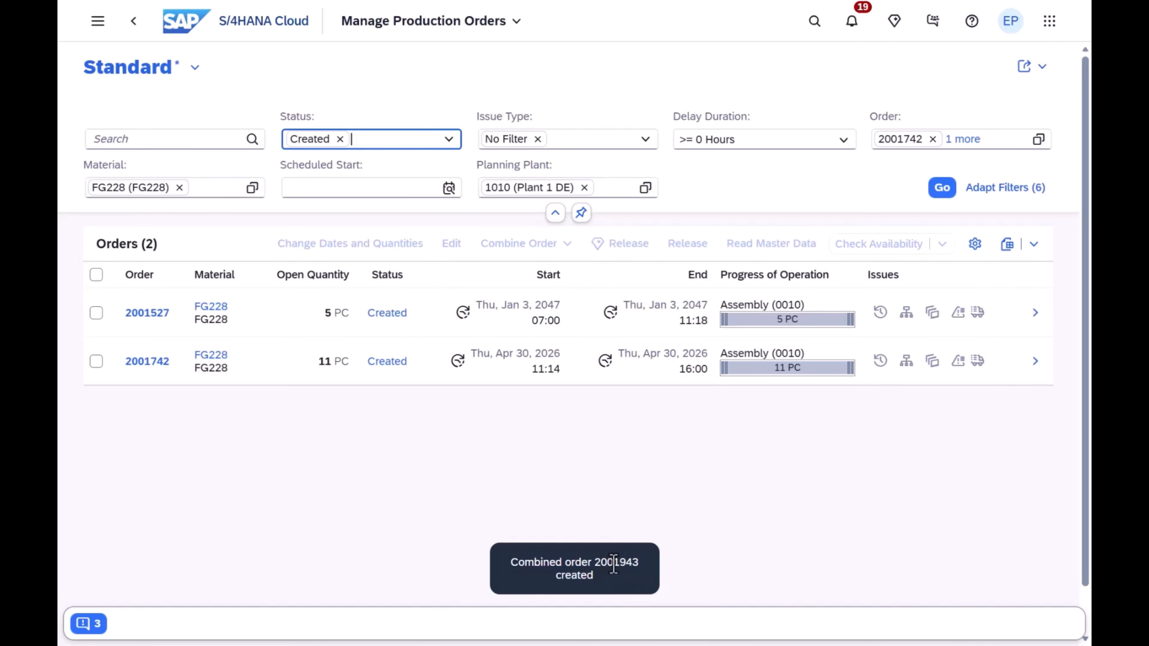
Add the newly created combined order's number to the order filter and refresh the order list.
{"action": "left_click", "coordinate": [594, 565]}
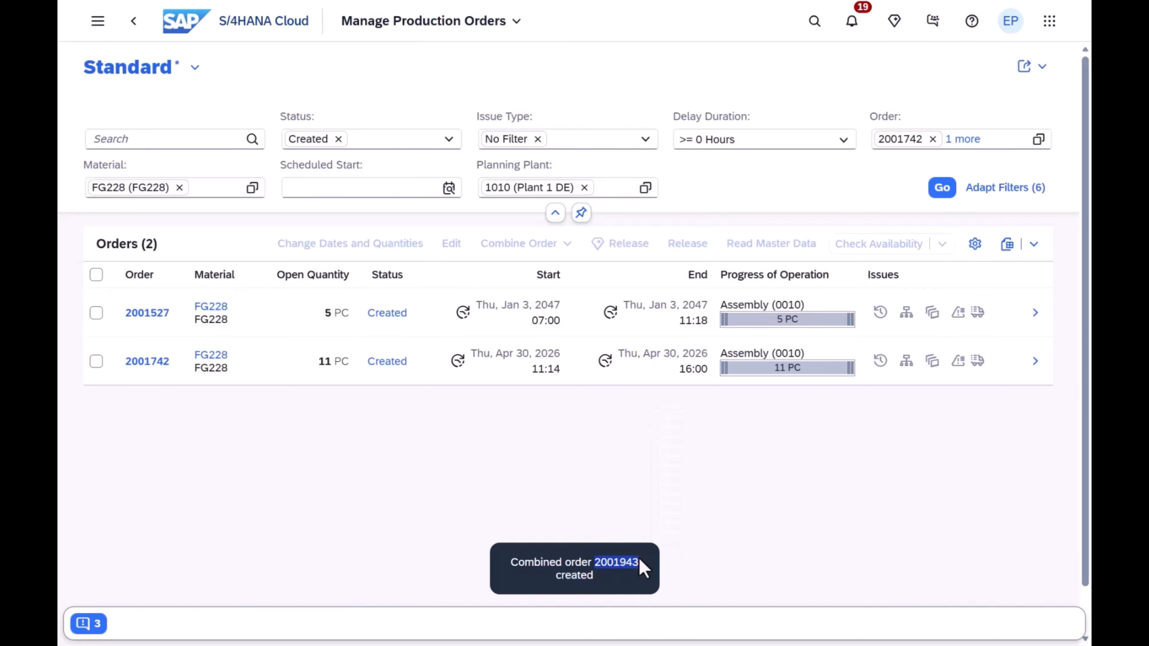
{"action": "left_click", "coordinate": [1003, 141]}
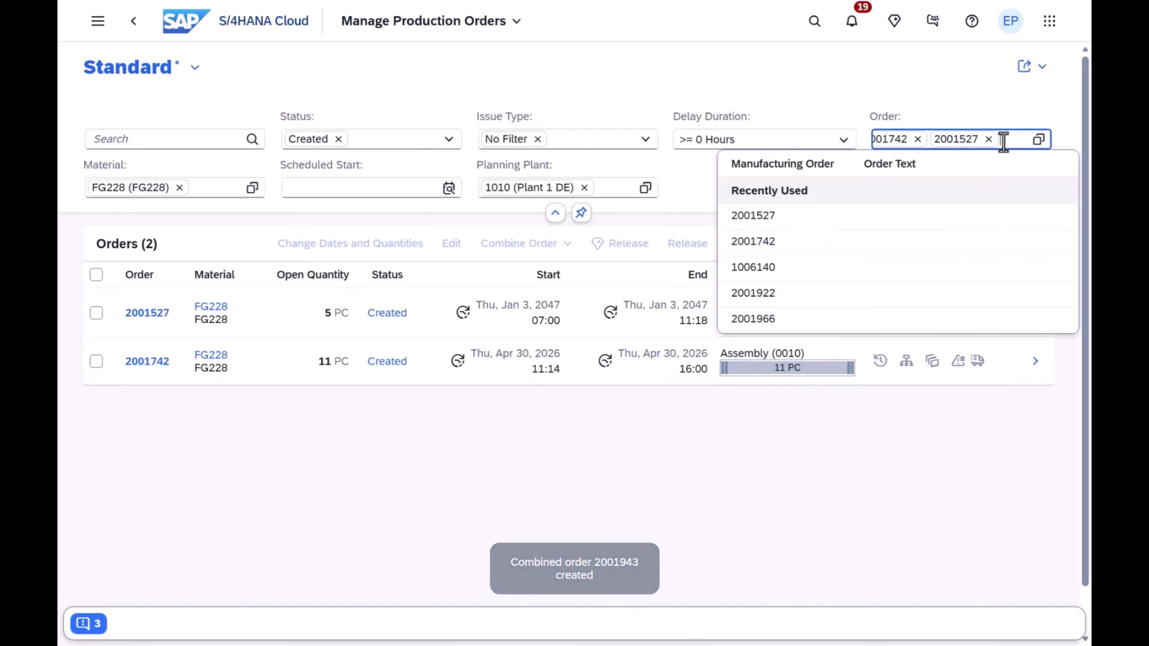
{"action": "key", "text": "Return"}
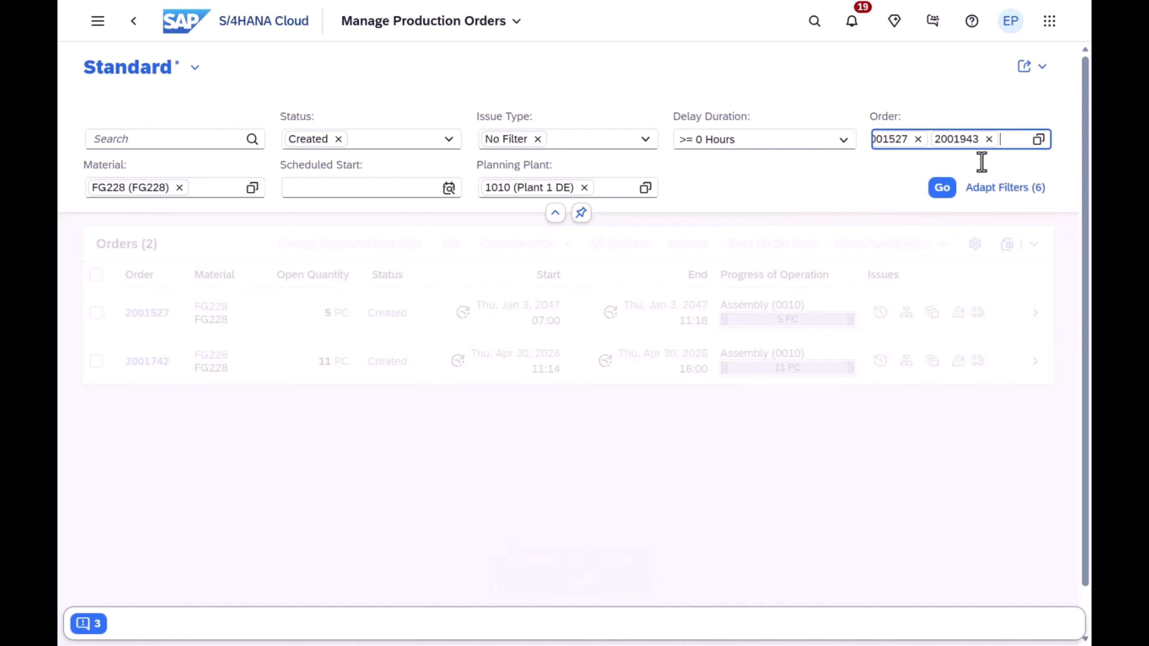
{"action": "left_click", "coordinate": [946, 192]}
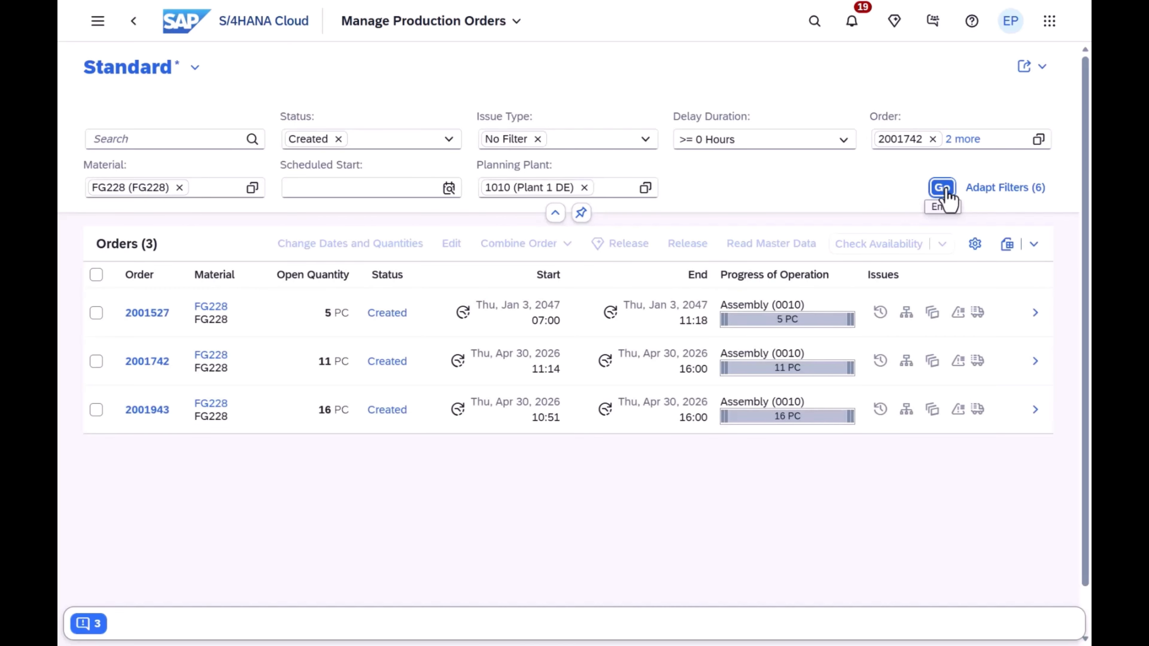
Add the Combination Indicator and Combined Order columns to the orders table.
{"action": "left_click", "coordinate": [975, 246]}
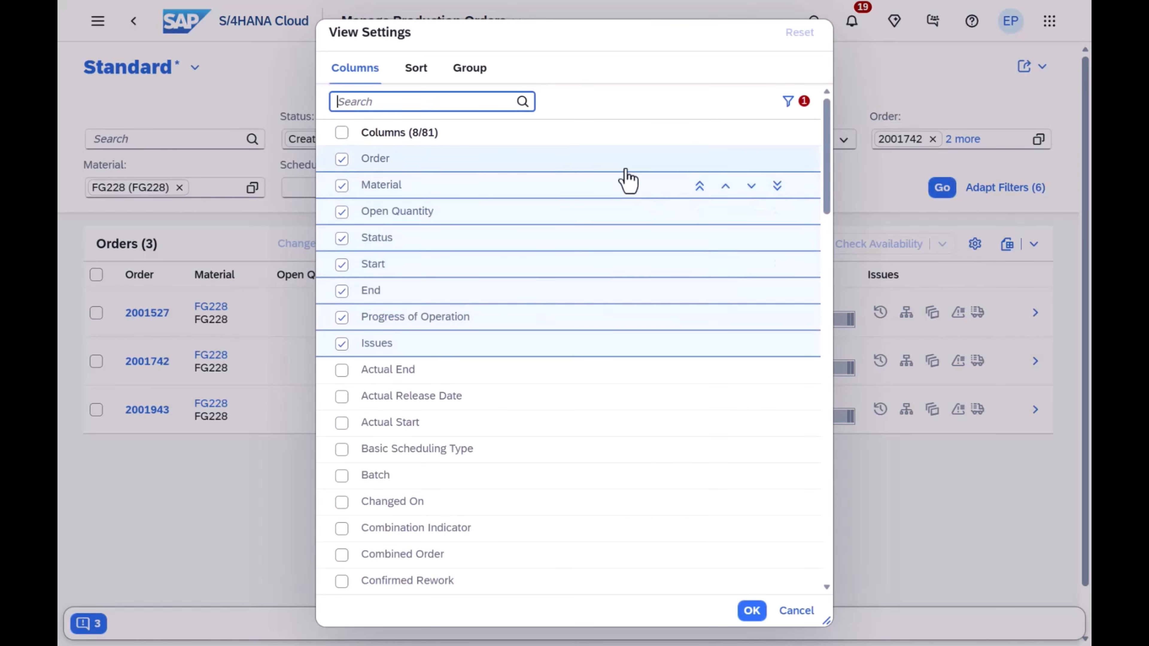
{"action": "type", "text": "com"}
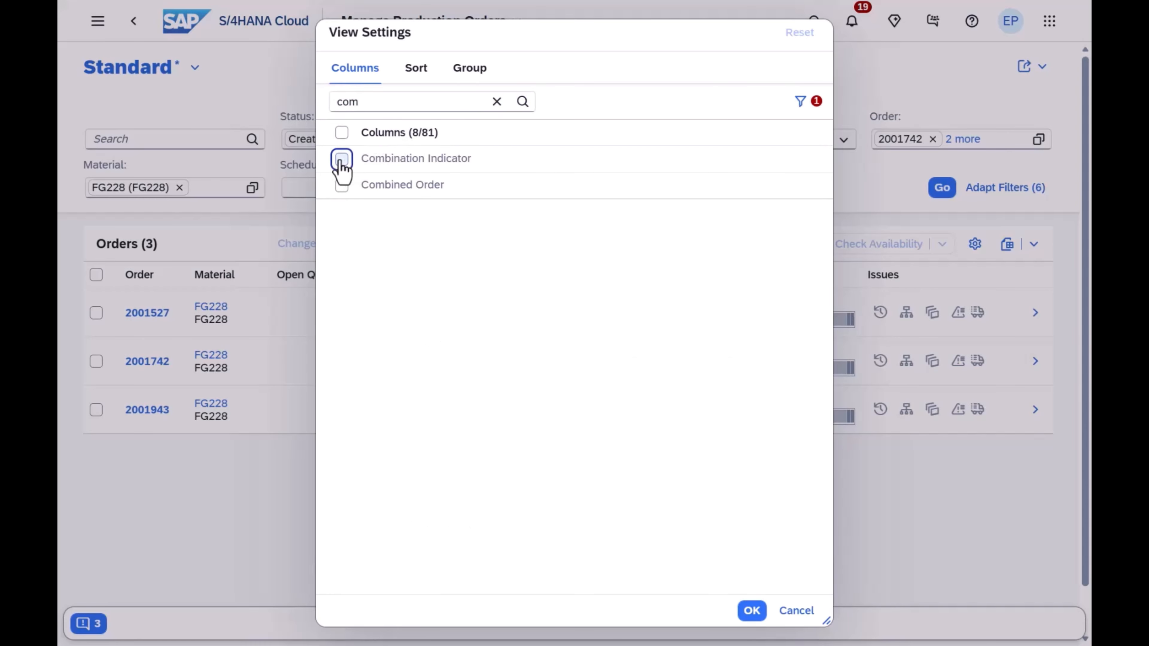
{"action": "left_click", "coordinate": [341, 159]}
{"action": "left_click", "coordinate": [341, 185]}
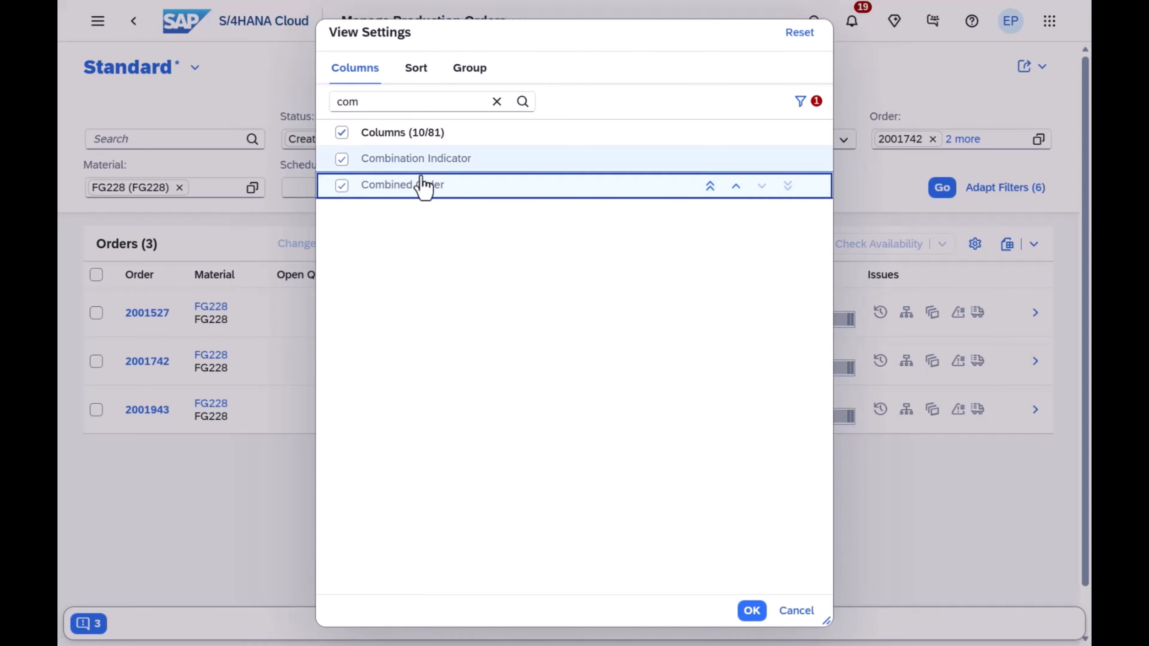
{"action": "left_click", "coordinate": [751, 611]}
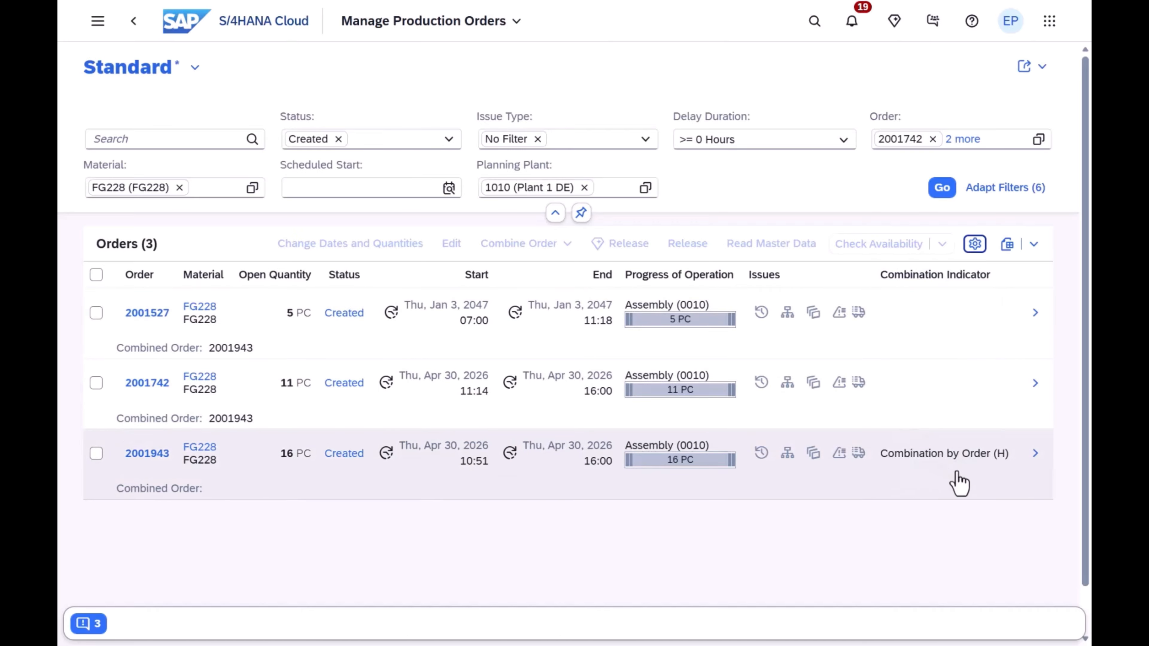
Examine the combined order's general information, order items, components and operation schedule, and return to the order list.
{"action": "left_click", "coordinate": [1035, 455]}
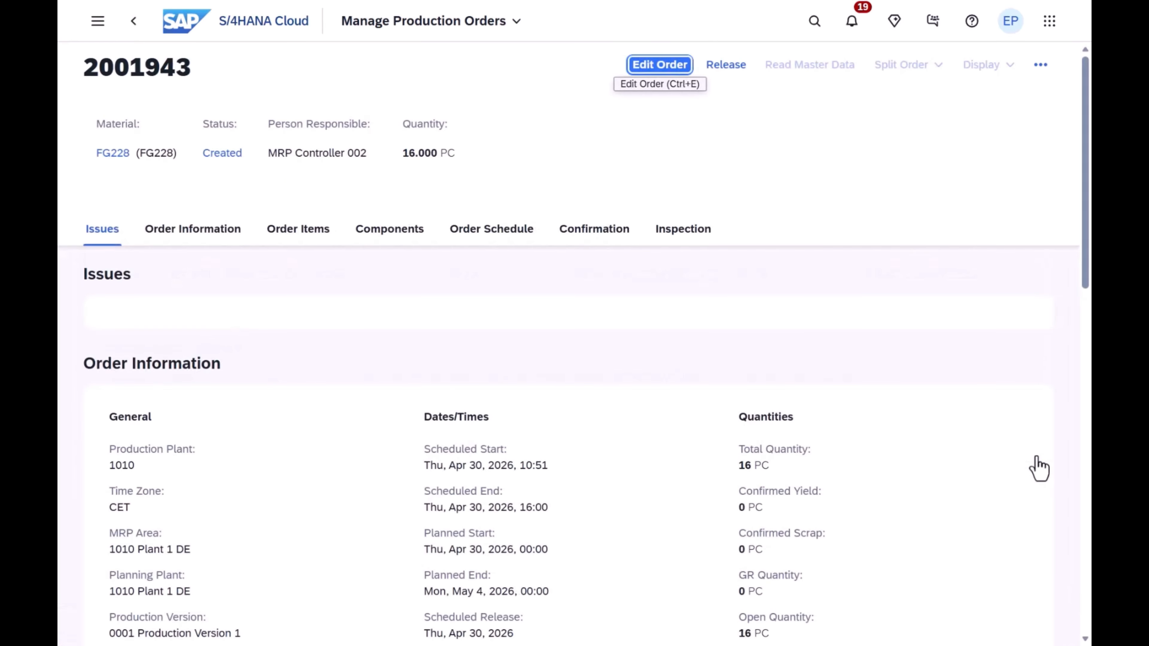
{"action": "left_click", "coordinate": [200, 240]}
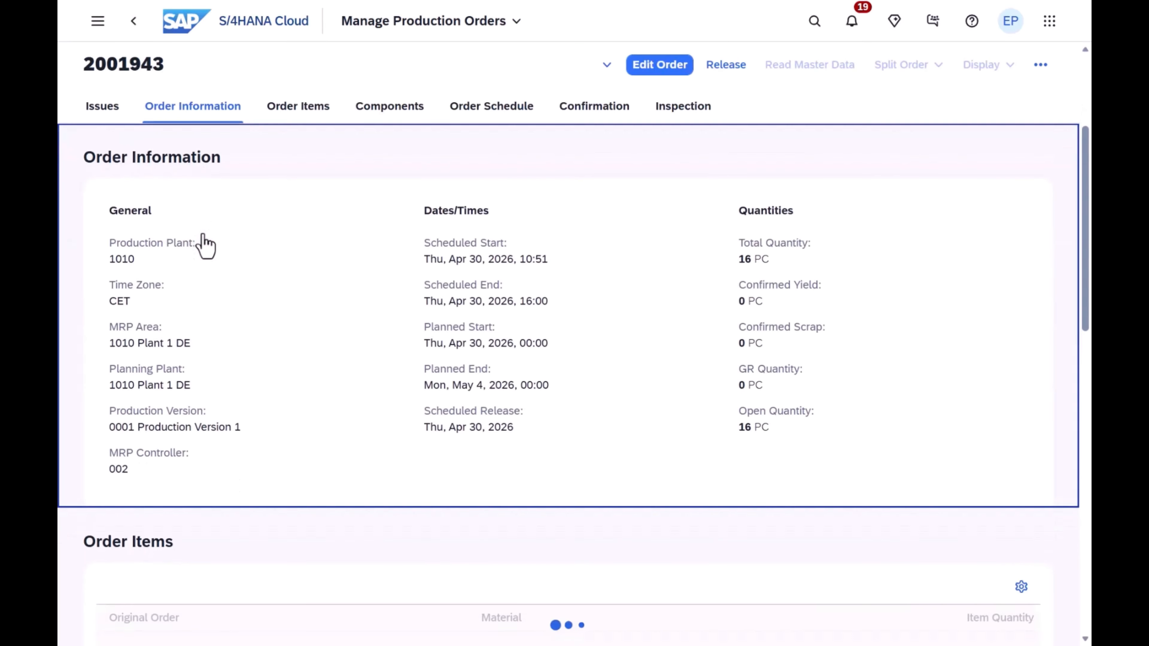
{"action": "left_click", "coordinate": [296, 109]}
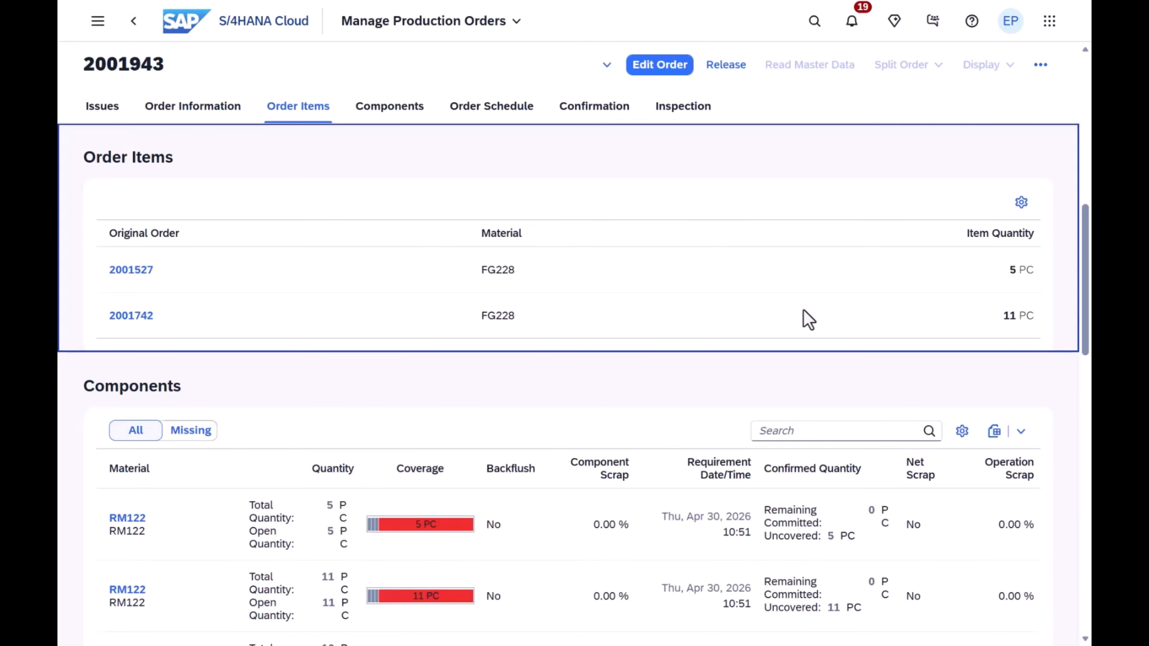
{"action": "left_click", "coordinate": [394, 116]}
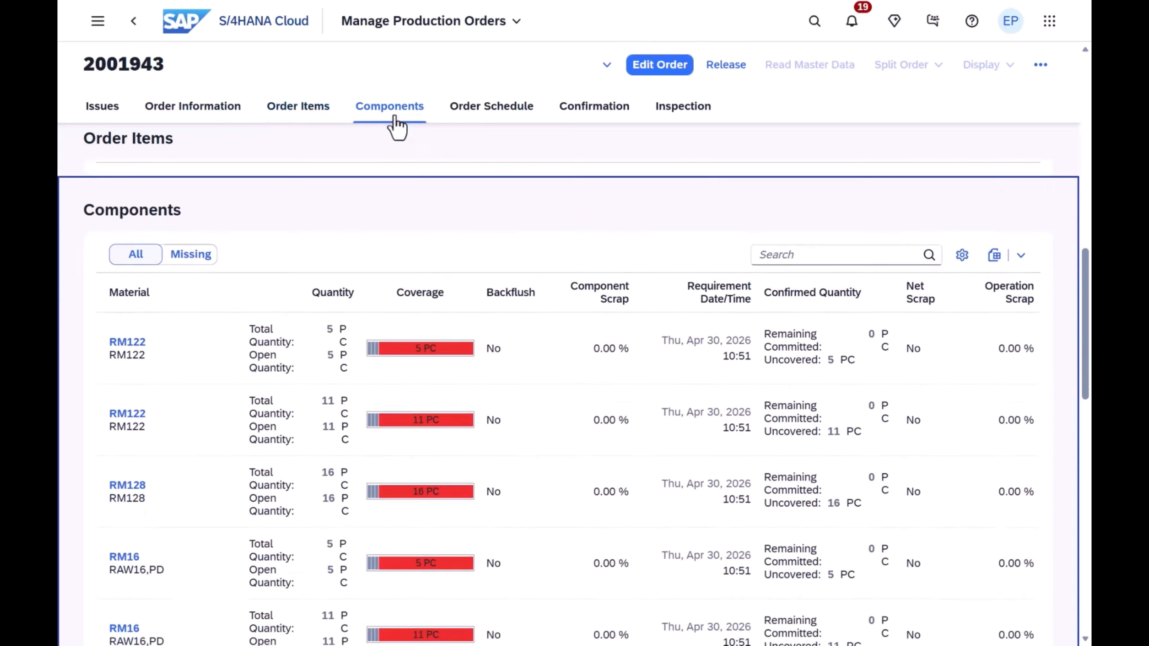
{"action": "left_click", "coordinate": [489, 116]}
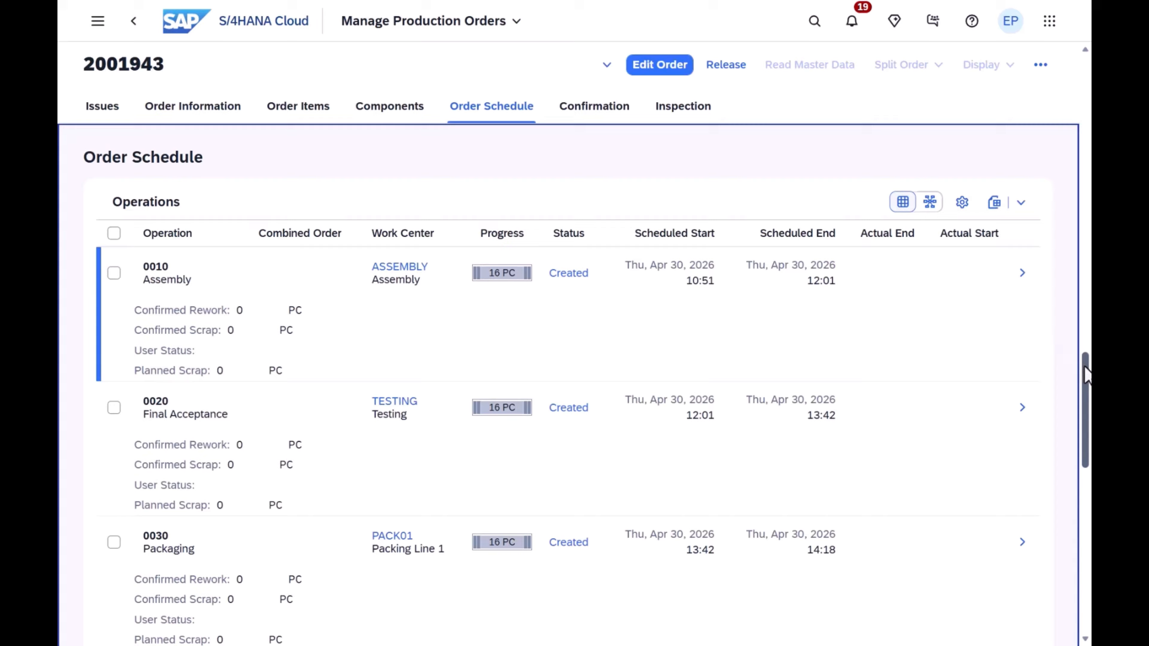
{"action": "left_click_drag", "start_coordinate": [1085, 373], "coordinate": [1087, 64]}
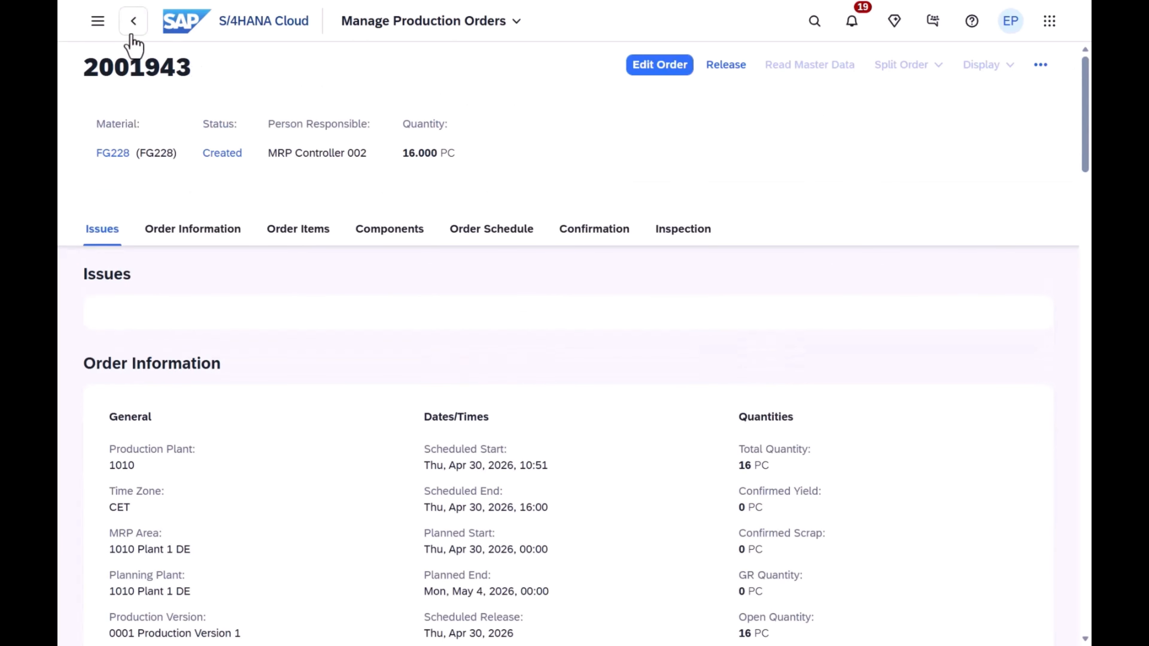
{"action": "left_click", "coordinate": [134, 22]}
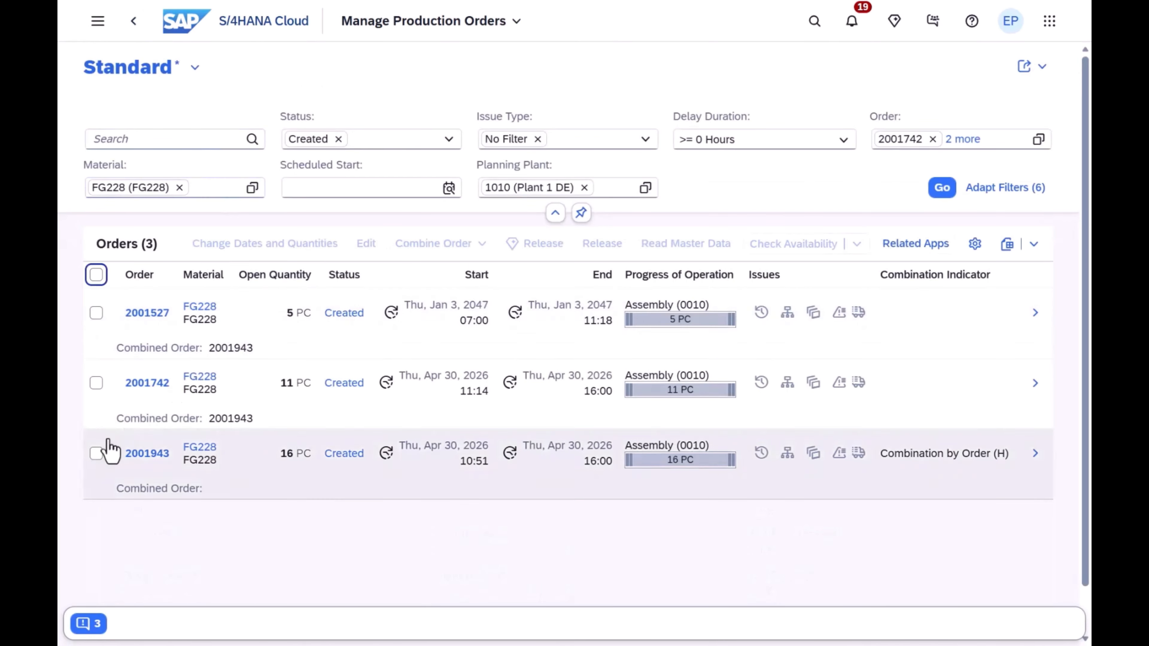
Check which Combine Order actions are available for the 16 PC combined order and for the 11 PC original order.
{"action": "left_click", "coordinate": [97, 454]}
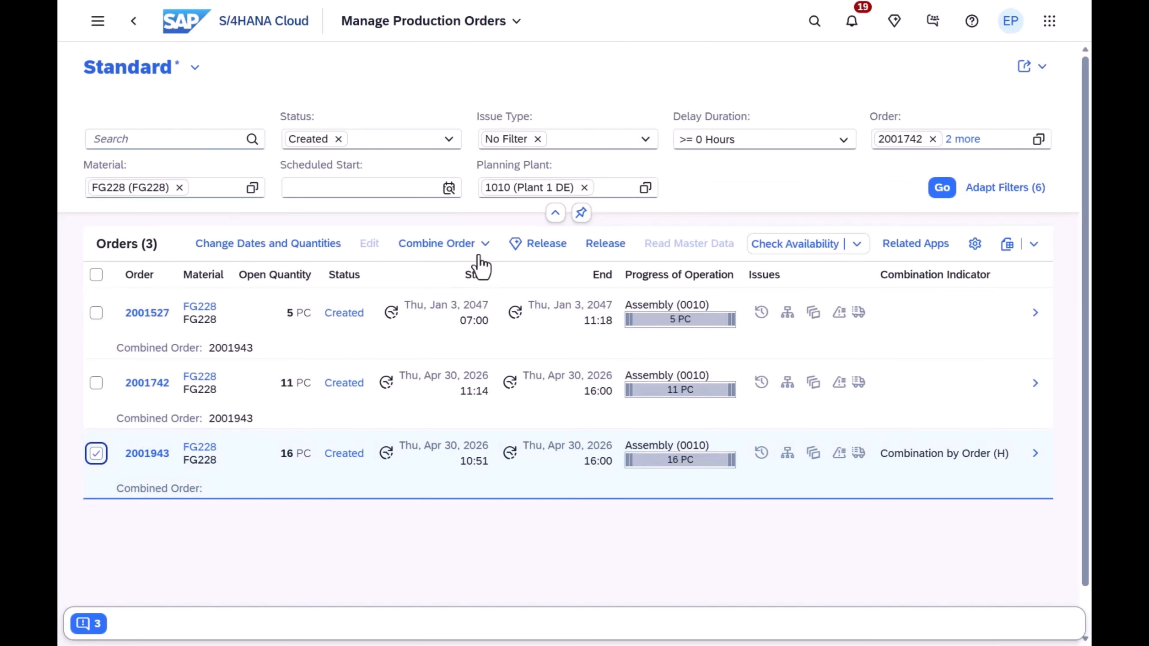
{"action": "left_click", "coordinate": [483, 246]}
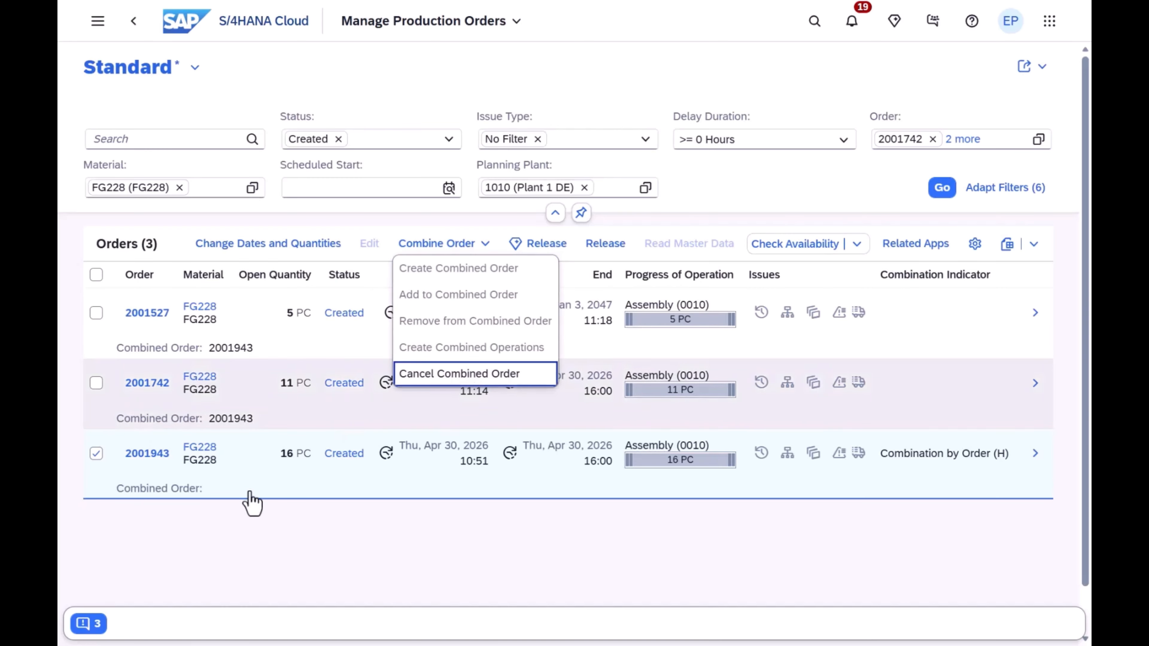
{"action": "left_click", "coordinate": [97, 453]}
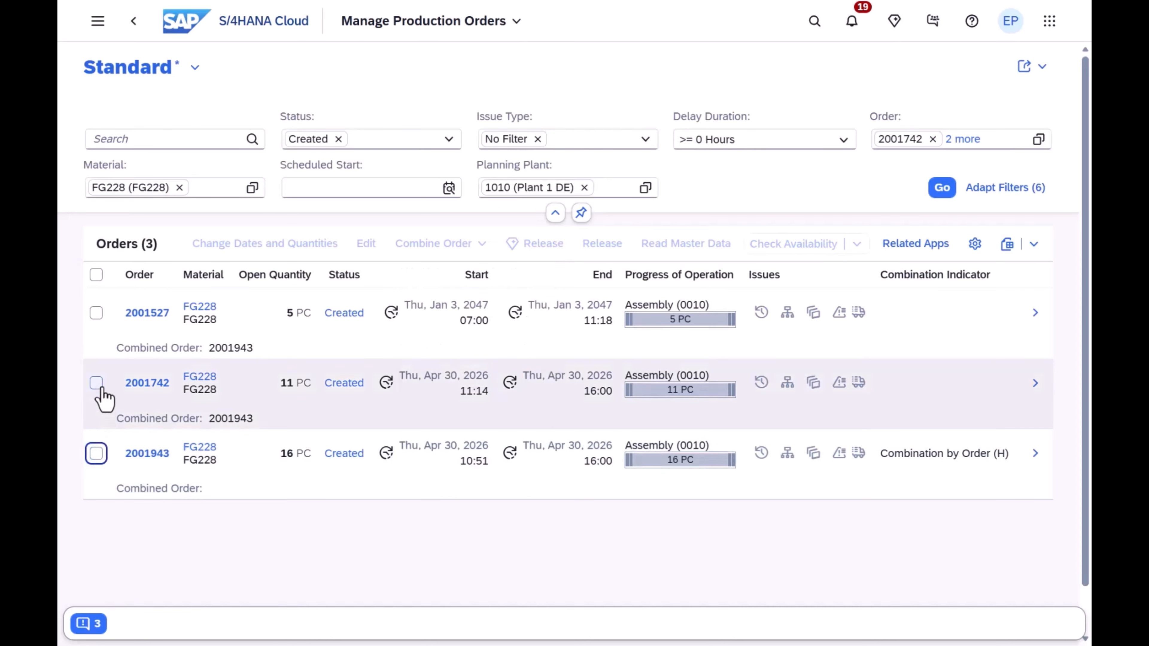
{"action": "left_click", "coordinate": [96, 383]}
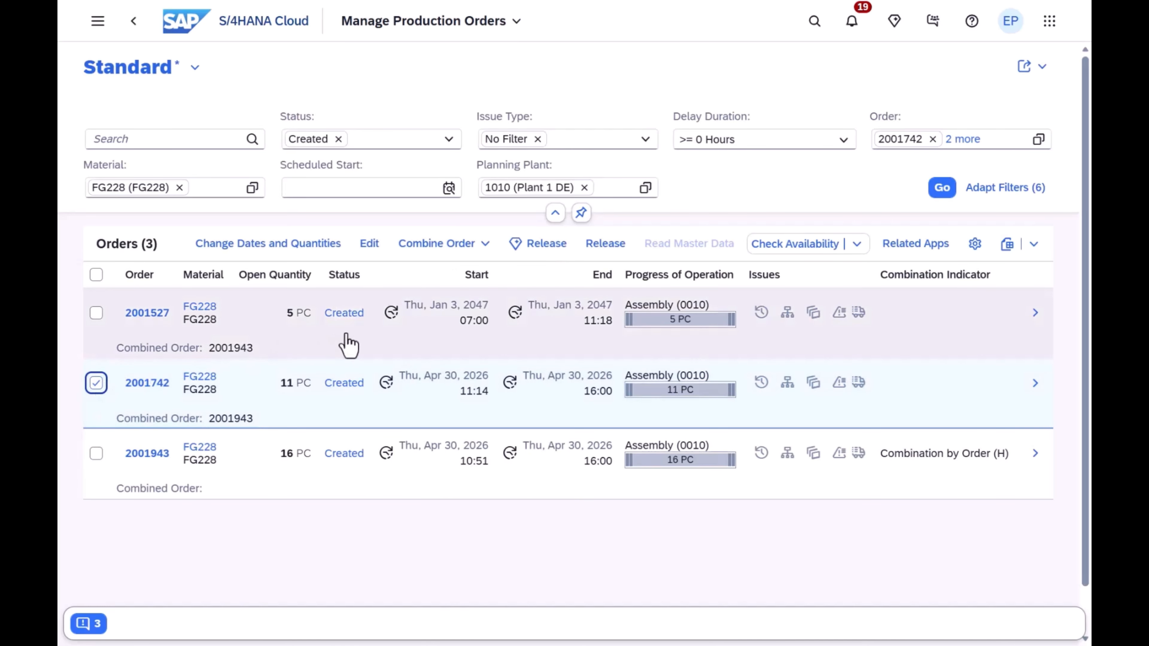
{"action": "left_click", "coordinate": [484, 244]}
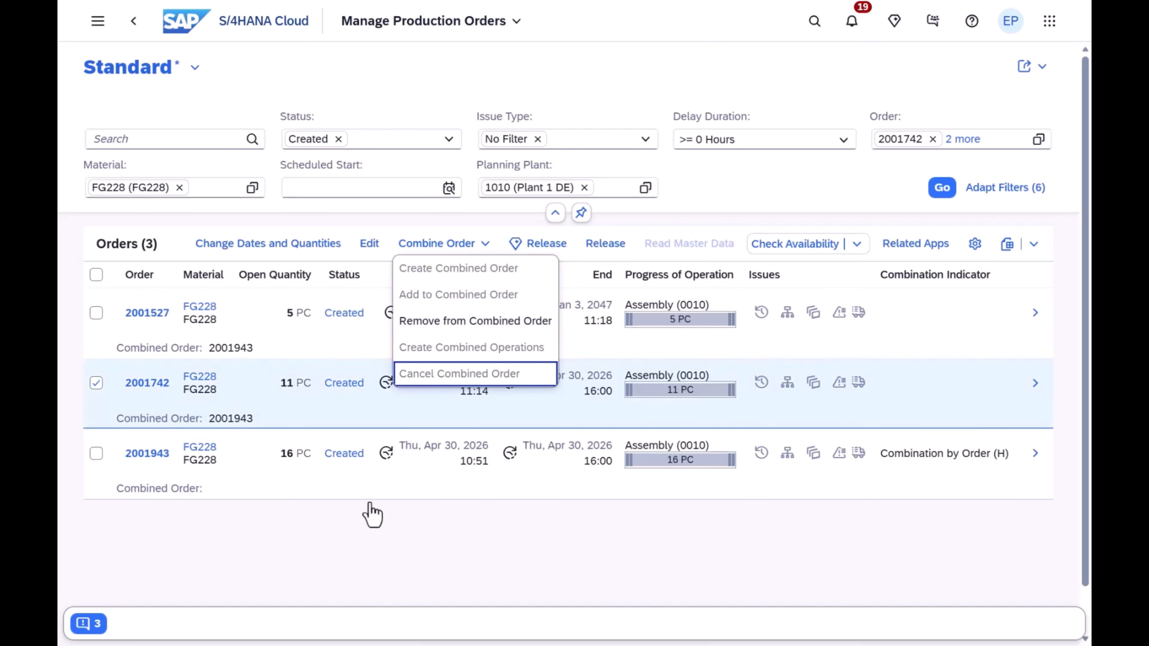
{"action": "left_click", "coordinate": [342, 538]}
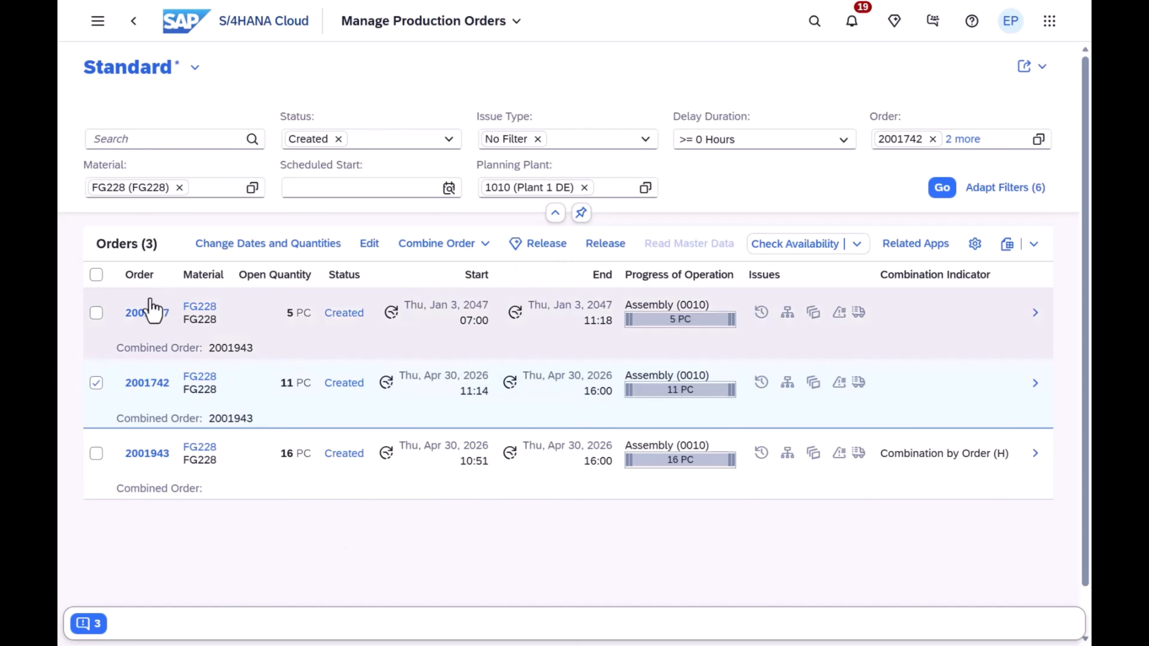
{"action": "left_click", "coordinate": [96, 383]}
Release the 16 PC combined order and dismiss the resulting message.
{"action": "left_click", "coordinate": [96, 453]}
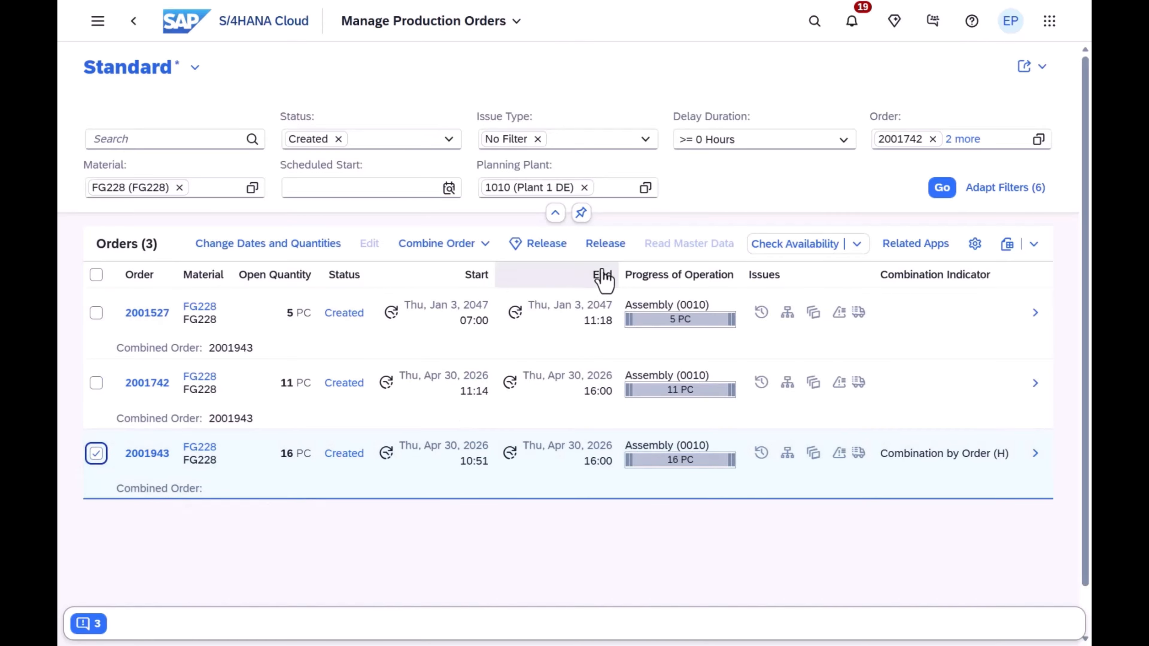
{"action": "left_click", "coordinate": [617, 245]}
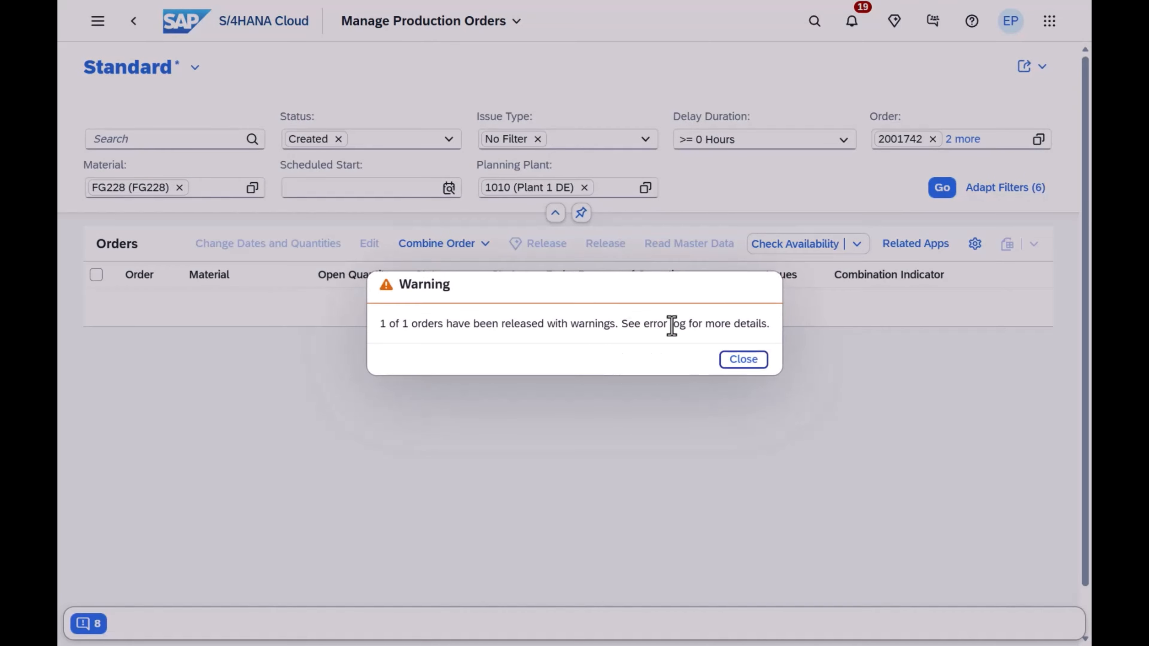
{"action": "left_click", "coordinate": [743, 359]}
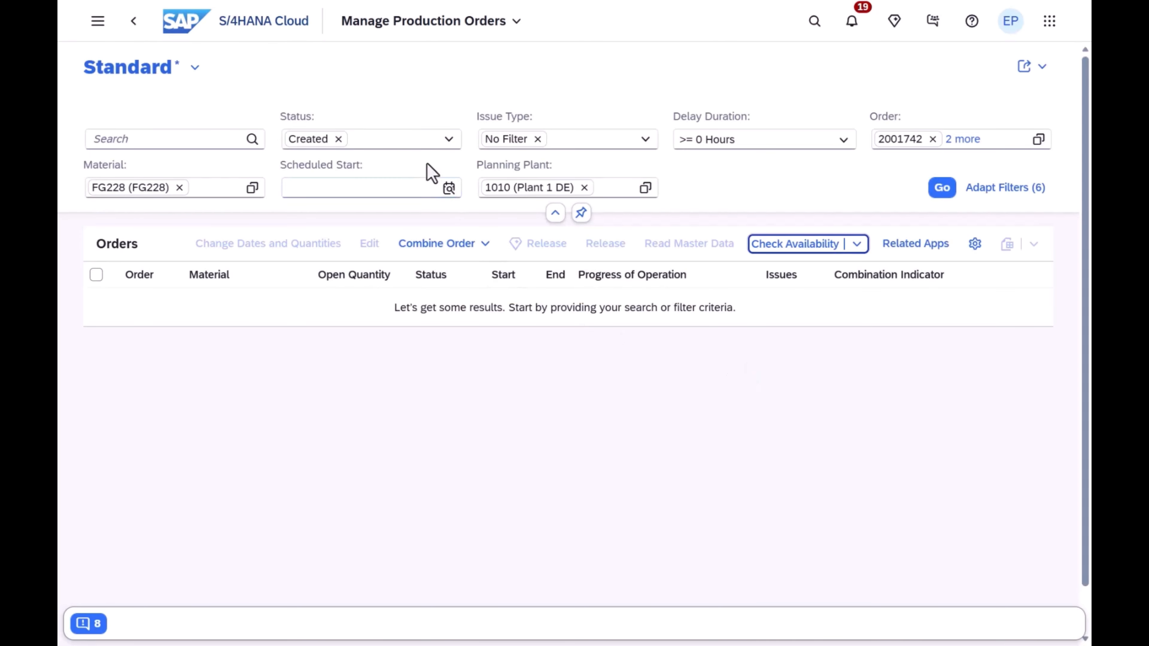
Add Released to the status filter alongside Created and refresh the order list.
{"action": "left_click", "coordinate": [449, 142]}
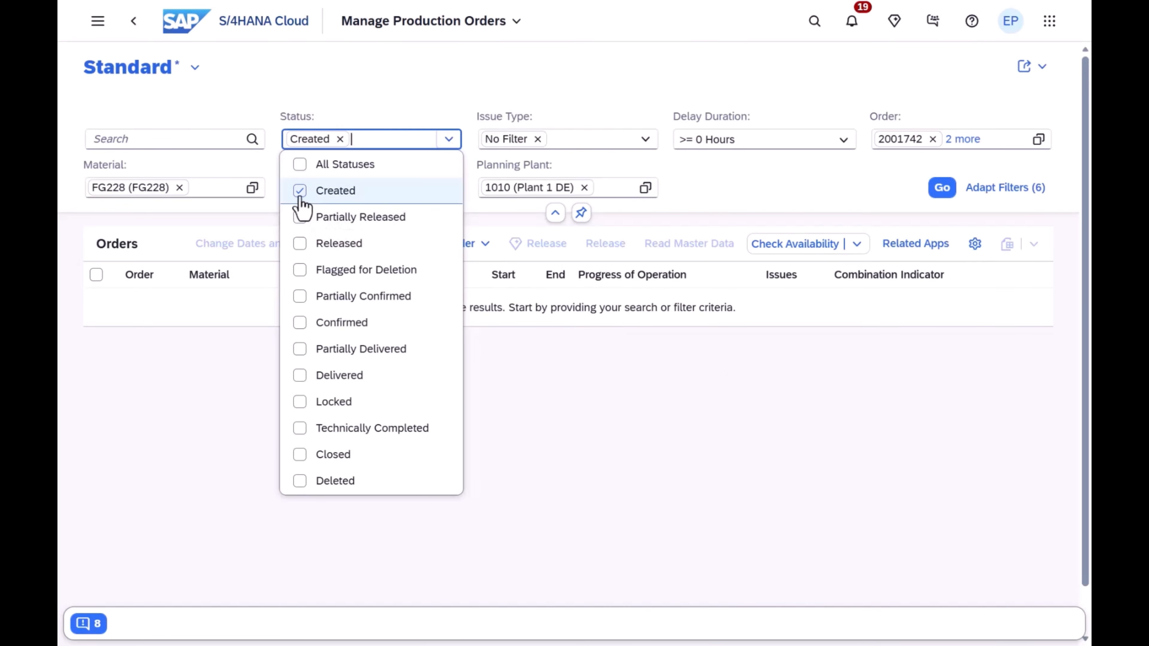
{"action": "left_click", "coordinate": [299, 244]}
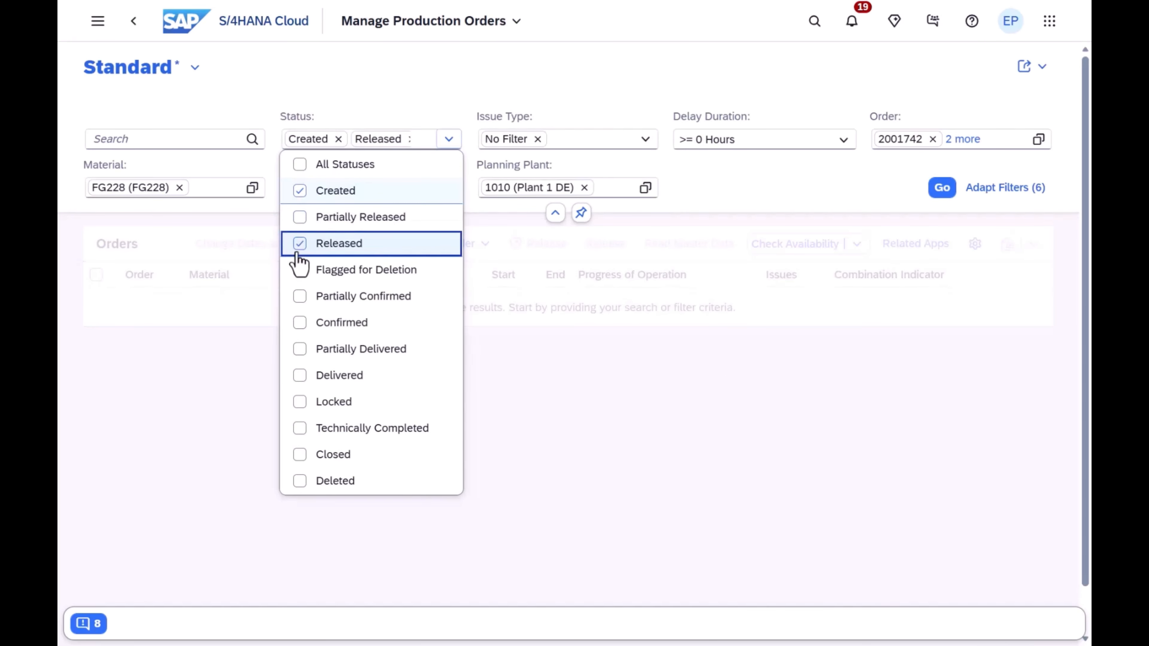
{"action": "left_click", "coordinate": [943, 189]}
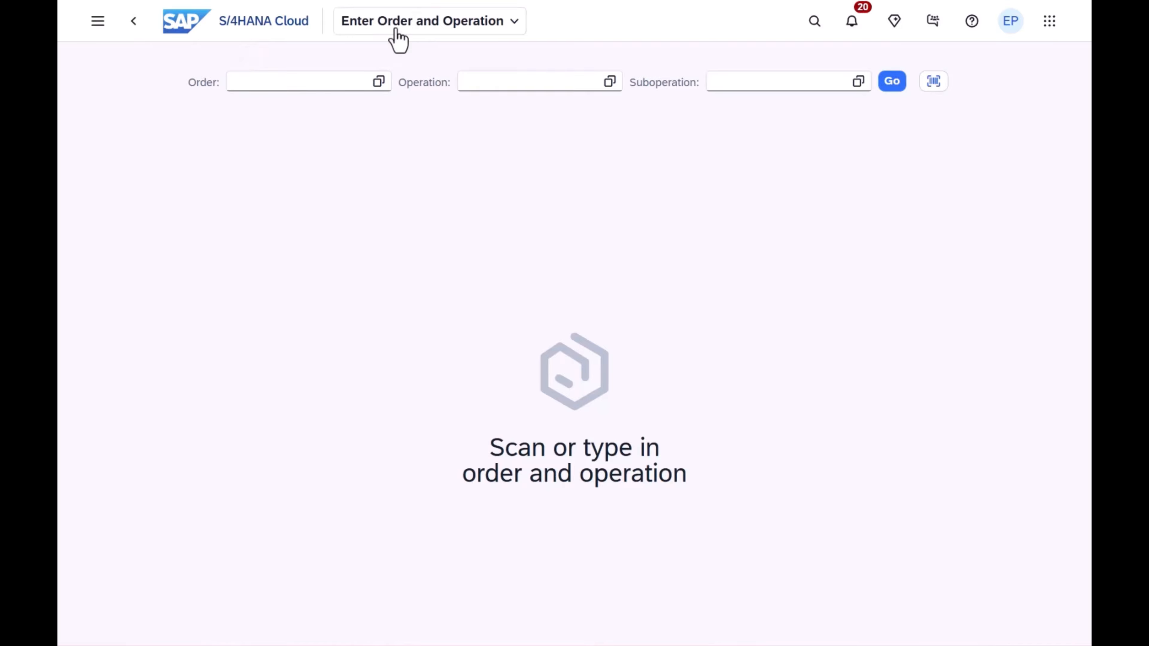
Open the combined FG228 order's operation 0010 (Assembly) for confirmation by entering the copied order number.
{"action": "left_click", "coordinate": [314, 81]}
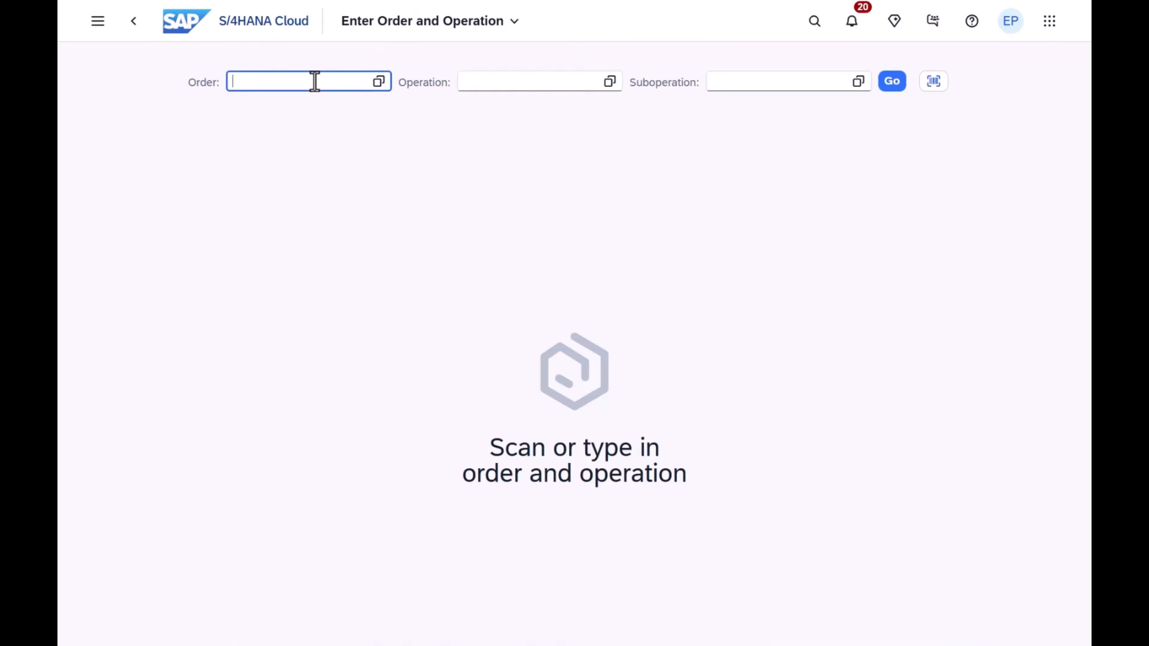
{"action": "key", "text": "super+v"}
{"action": "left_click", "coordinate": [336, 258]}
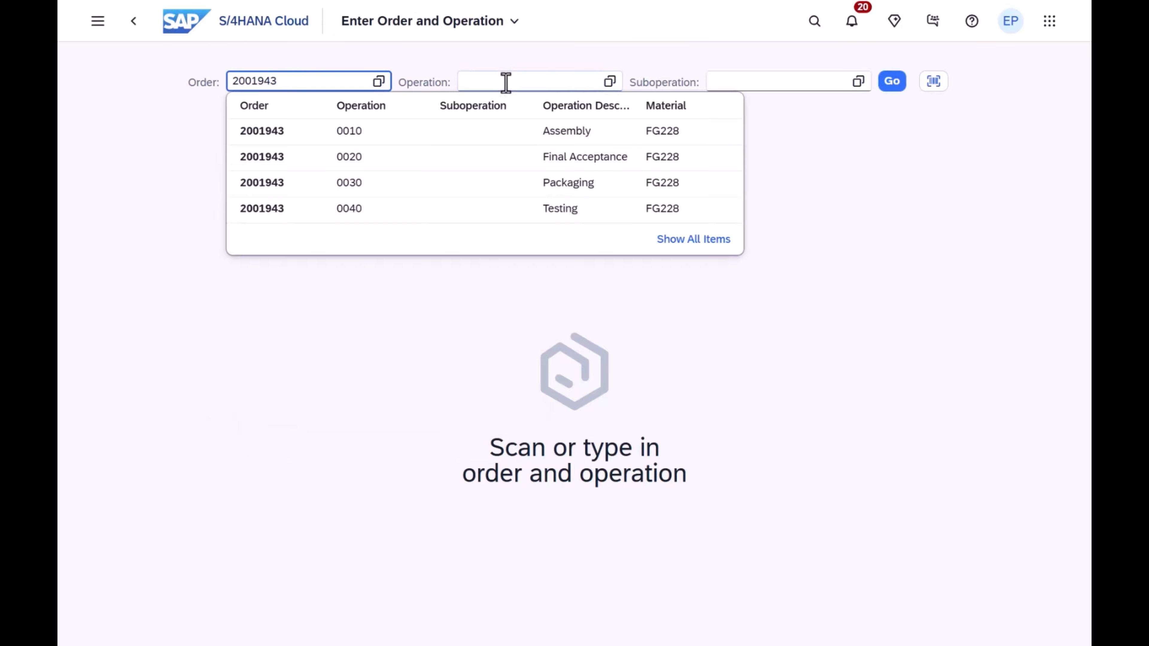
{"action": "left_click", "coordinate": [480, 132]}
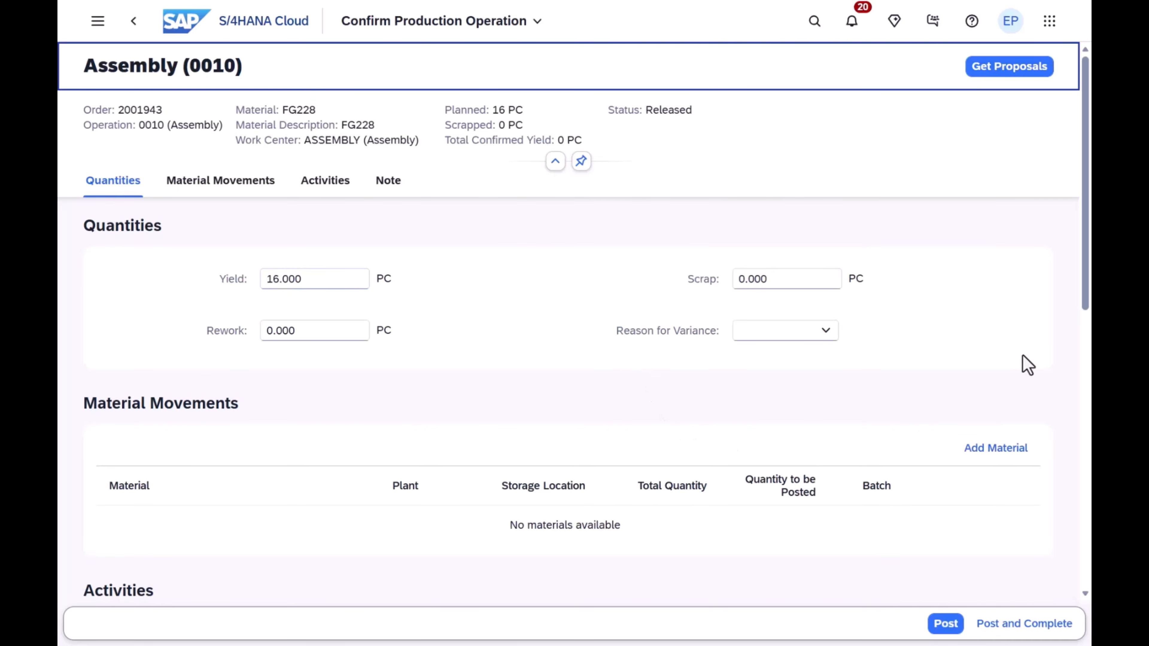
Add the note "All good" to the Assembly operation's confirmation and post it without completing the operation.
{"action": "left_click_drag", "start_coordinate": [1083, 229], "coordinate": [1089, 432]}
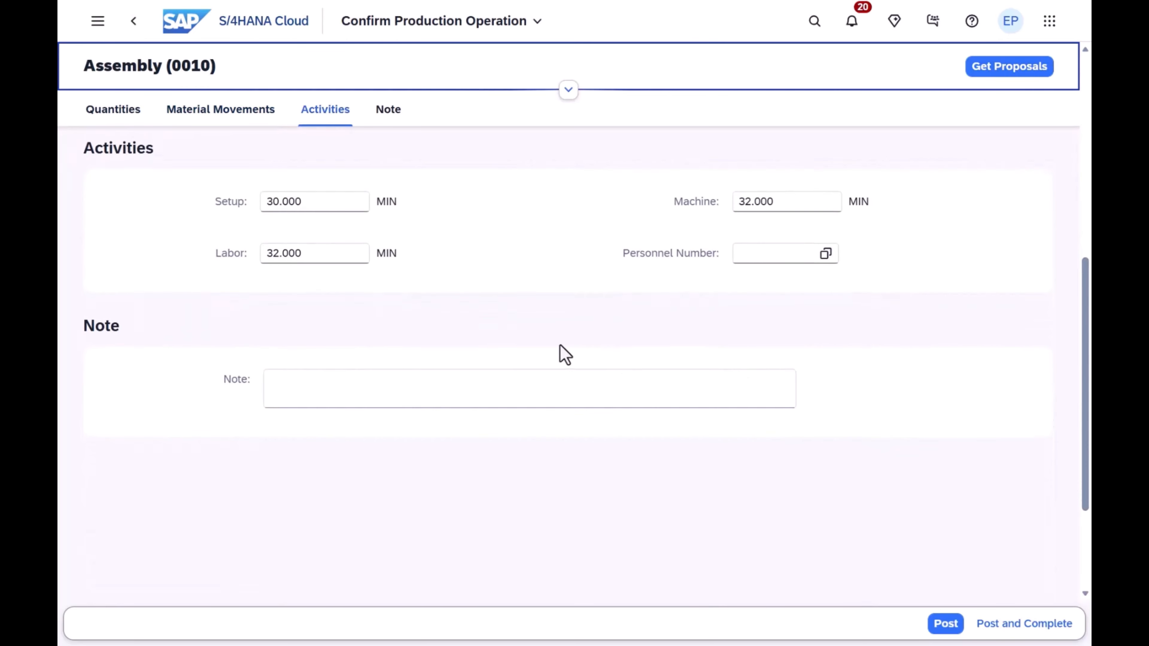
{"action": "left_click", "coordinate": [525, 396]}
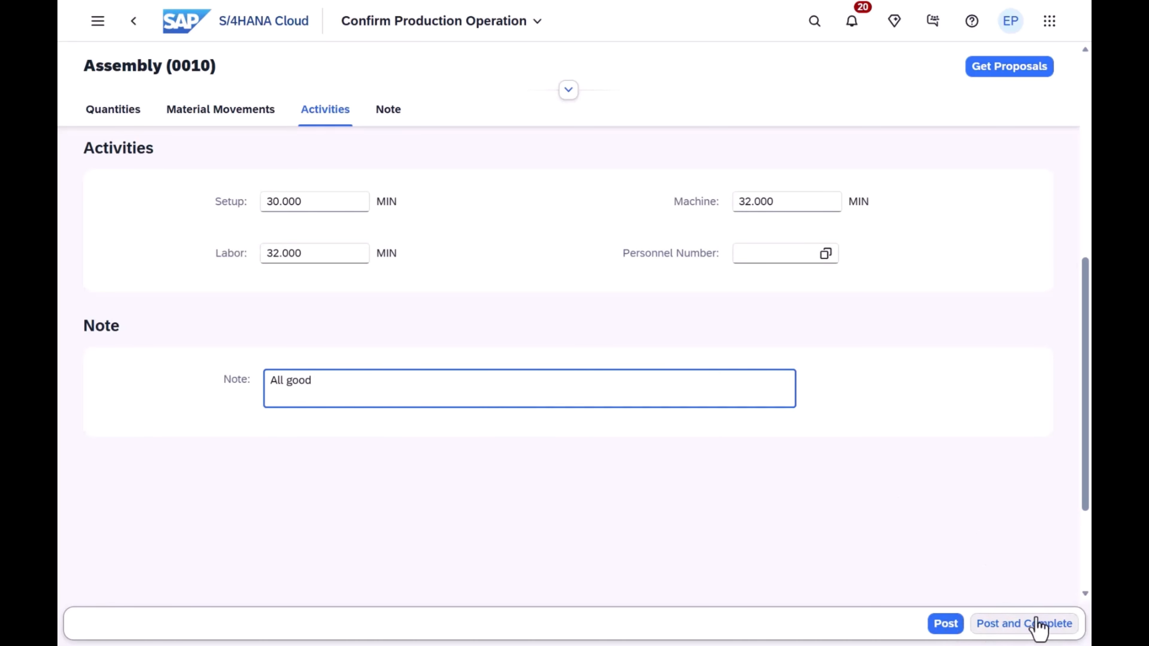
{"action": "left_click", "coordinate": [947, 627]}
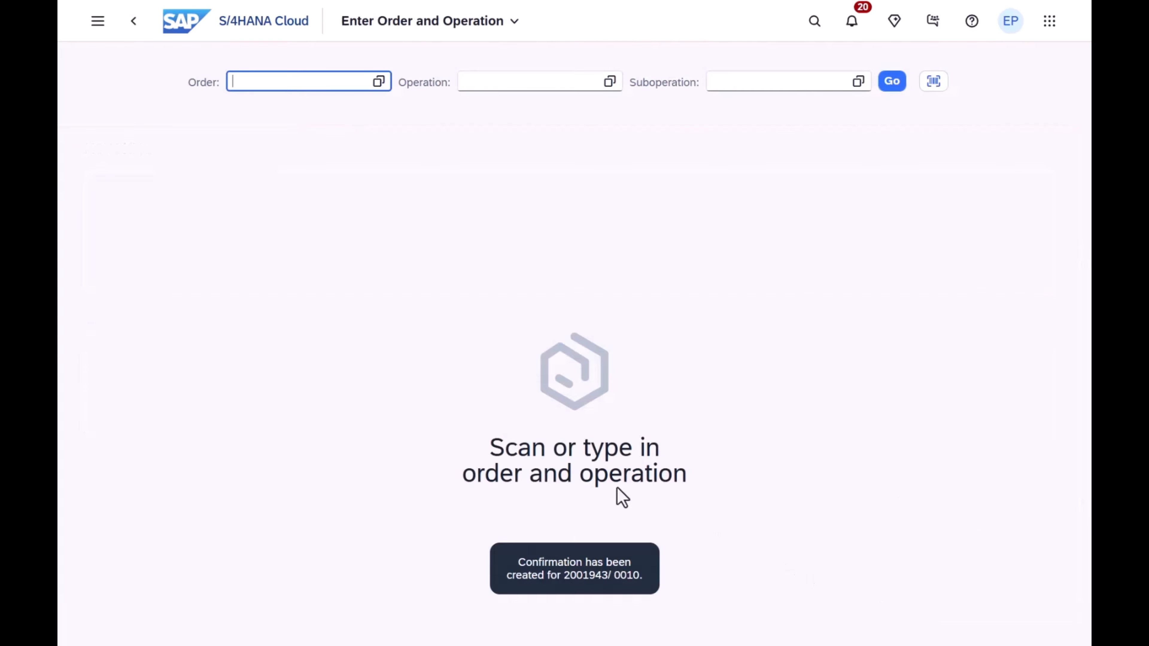
Switch to Manage Production Orders, open the 16 PC combined order and view its order confirmations.
{"action": "left_click", "coordinate": [216, 29]}
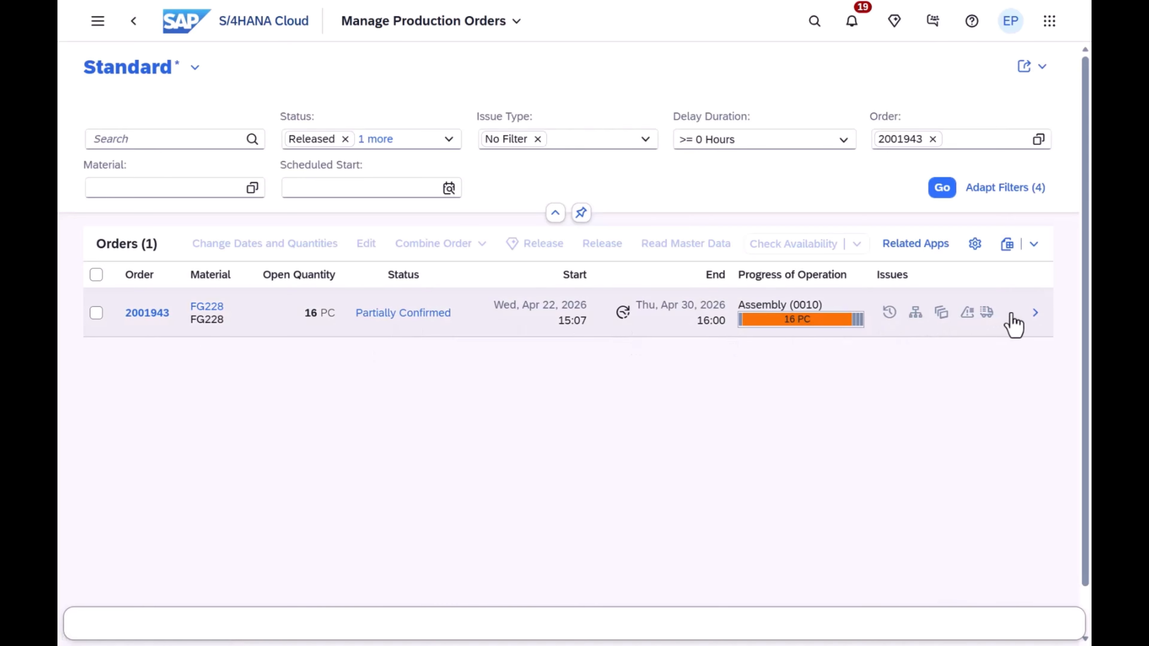
{"action": "left_click", "coordinate": [1032, 315]}
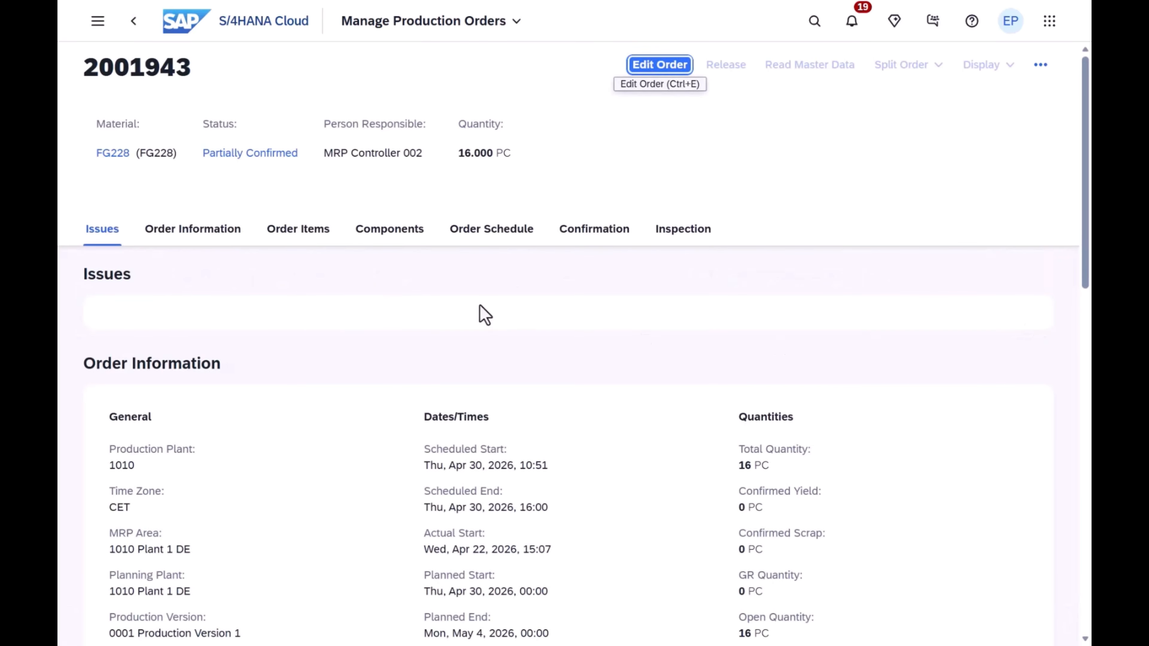
{"action": "left_click", "coordinate": [589, 236]}
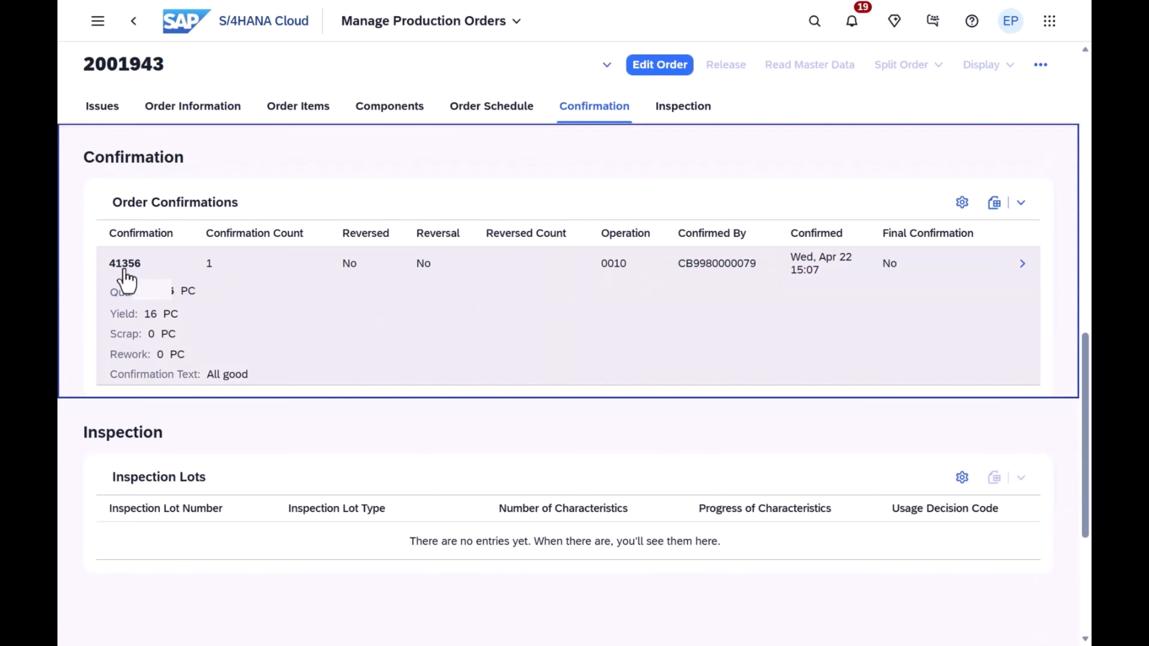
Examine the general information and quantities of the operation 0010 confirmation, and return to the combined order.
{"action": "left_click", "coordinate": [1023, 271]}
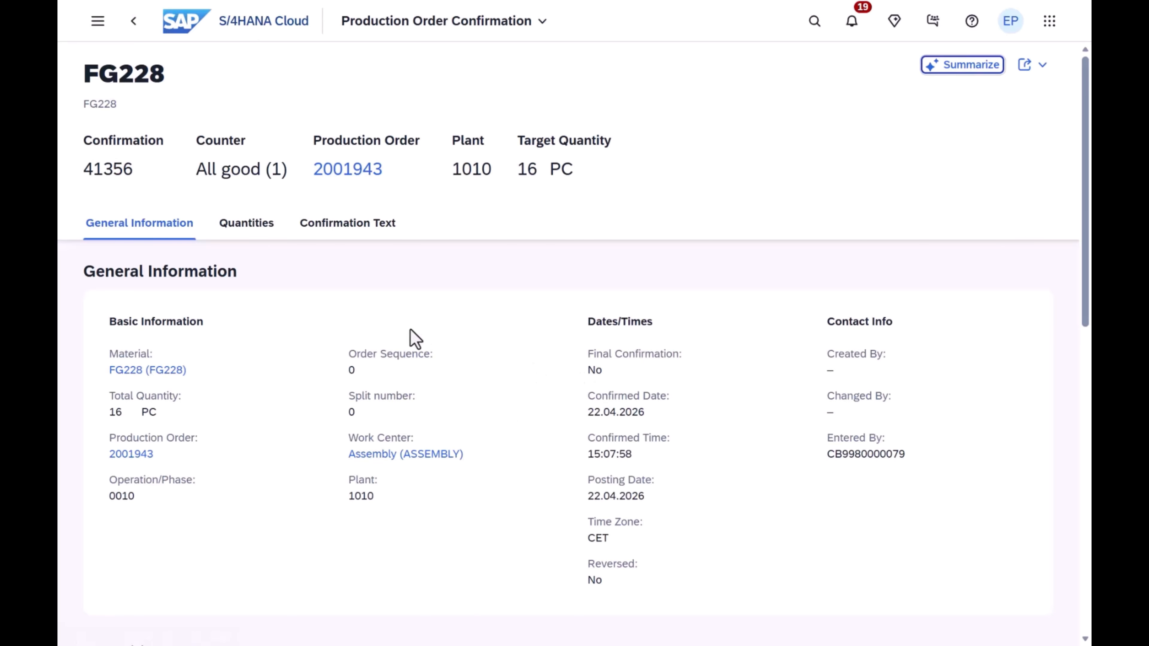
{"action": "left_click", "coordinate": [251, 231]}
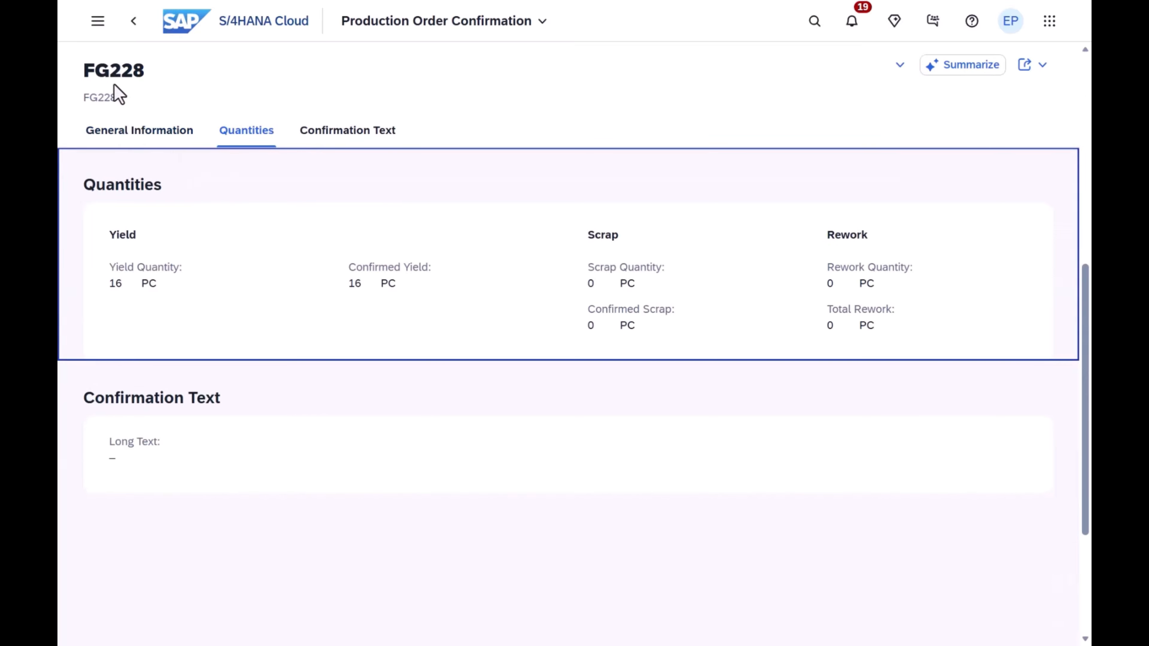
{"action": "left_click", "coordinate": [159, 143]}
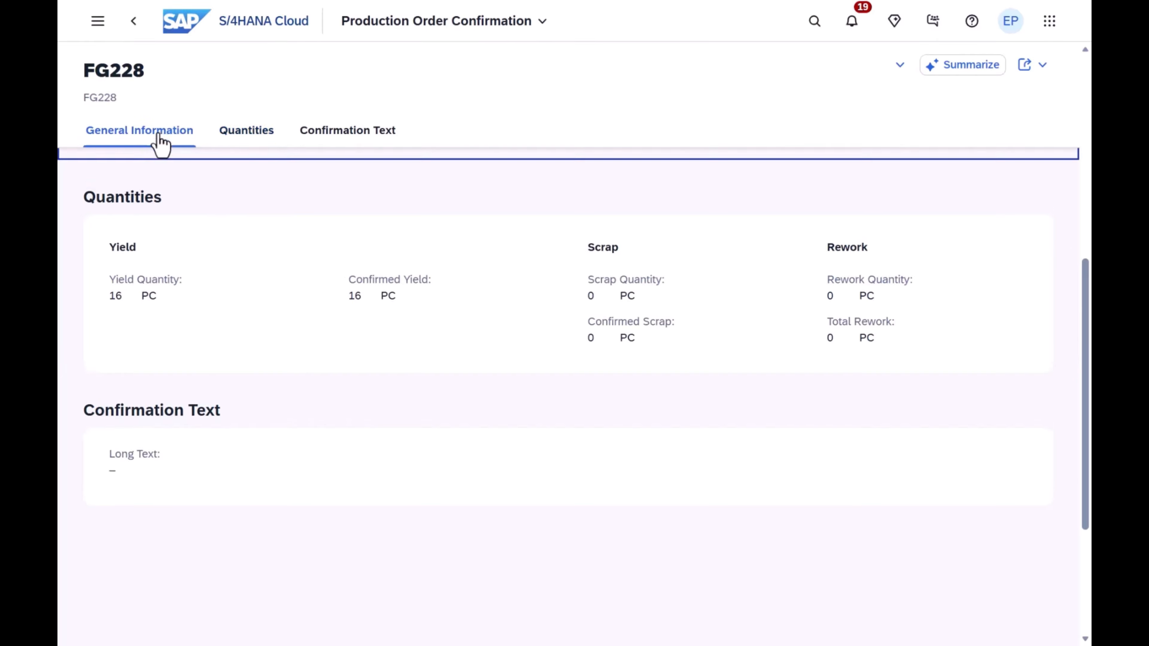
{"action": "left_click", "coordinate": [135, 32]}
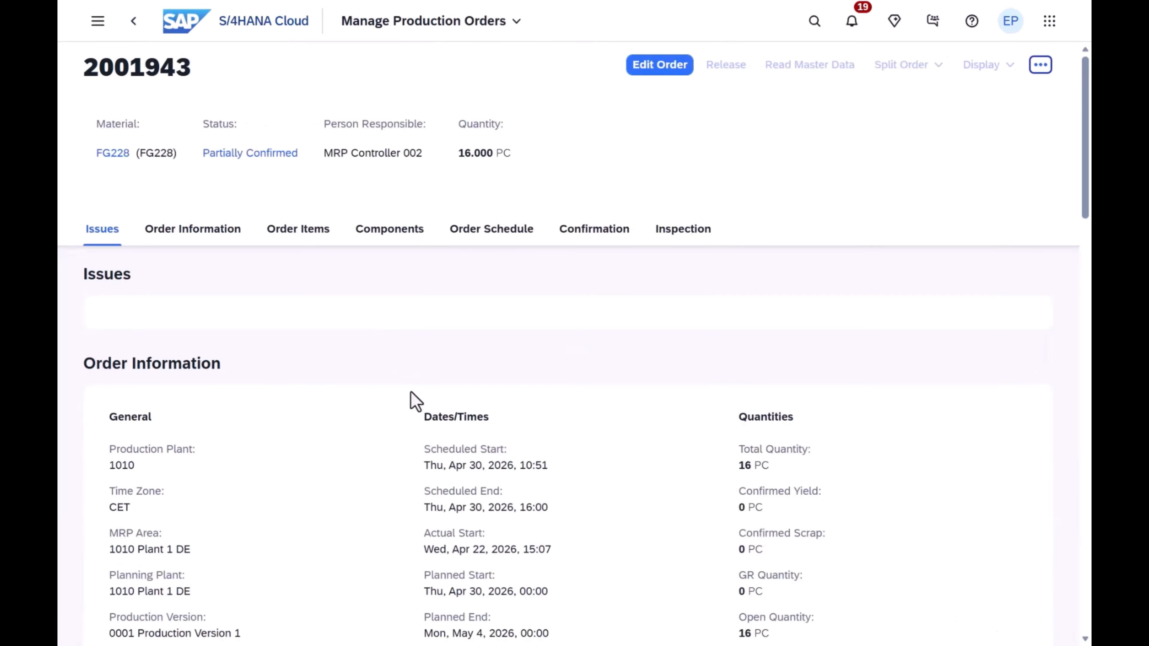